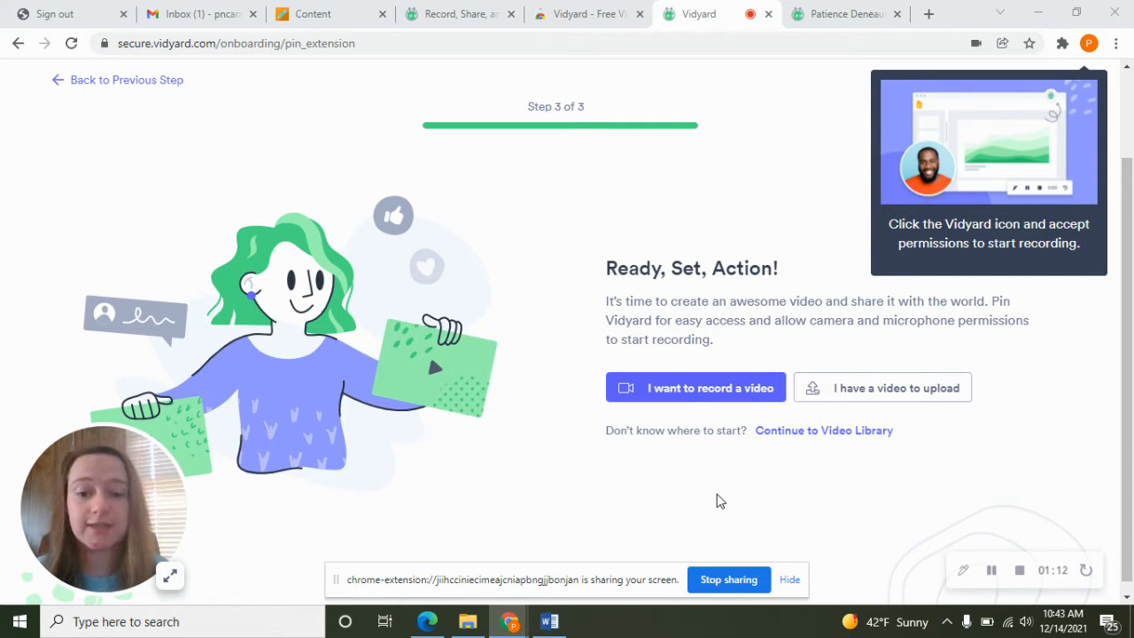
Switch to the MY FAVORITE ANIMAL document in Word and look over its title, dog pictures and captions
{"action": "left_click", "coordinate": [549, 622]}
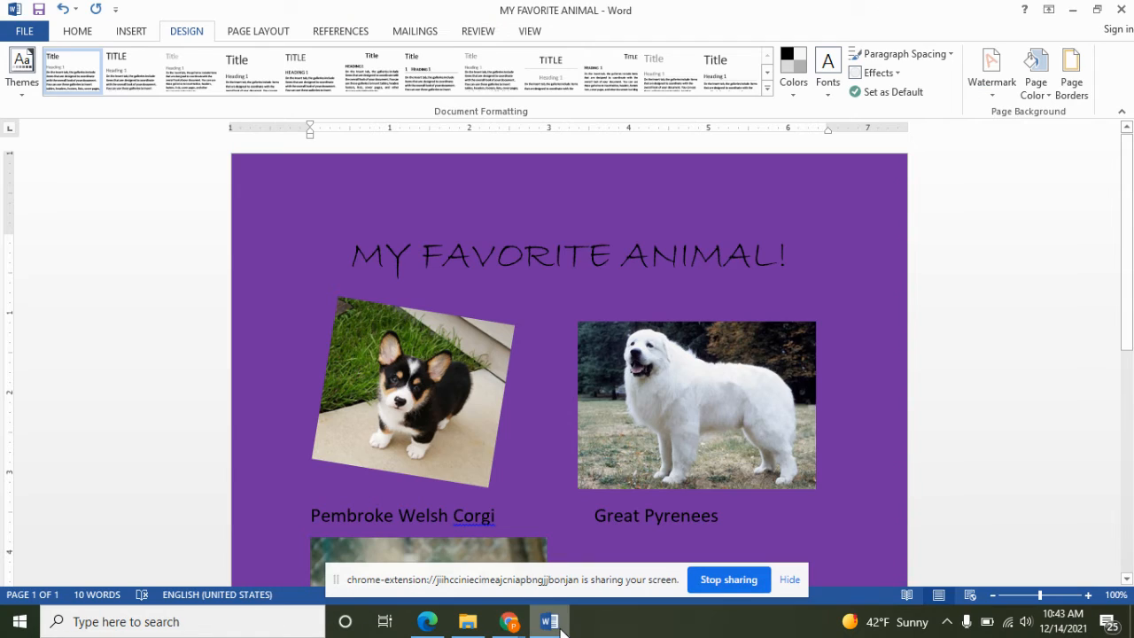
{"action": "scroll", "coordinate": [542, 467], "scroll_direction": "down", "scroll_amount": 6}
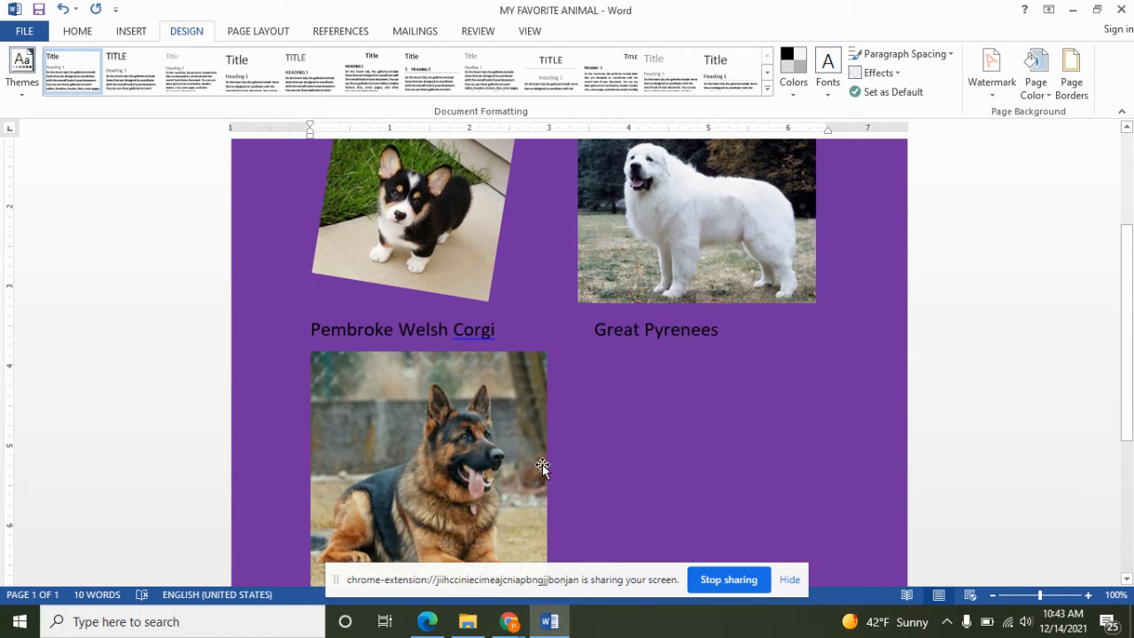
{"action": "scroll", "coordinate": [542, 464], "scroll_direction": "up", "scroll_amount": 6}
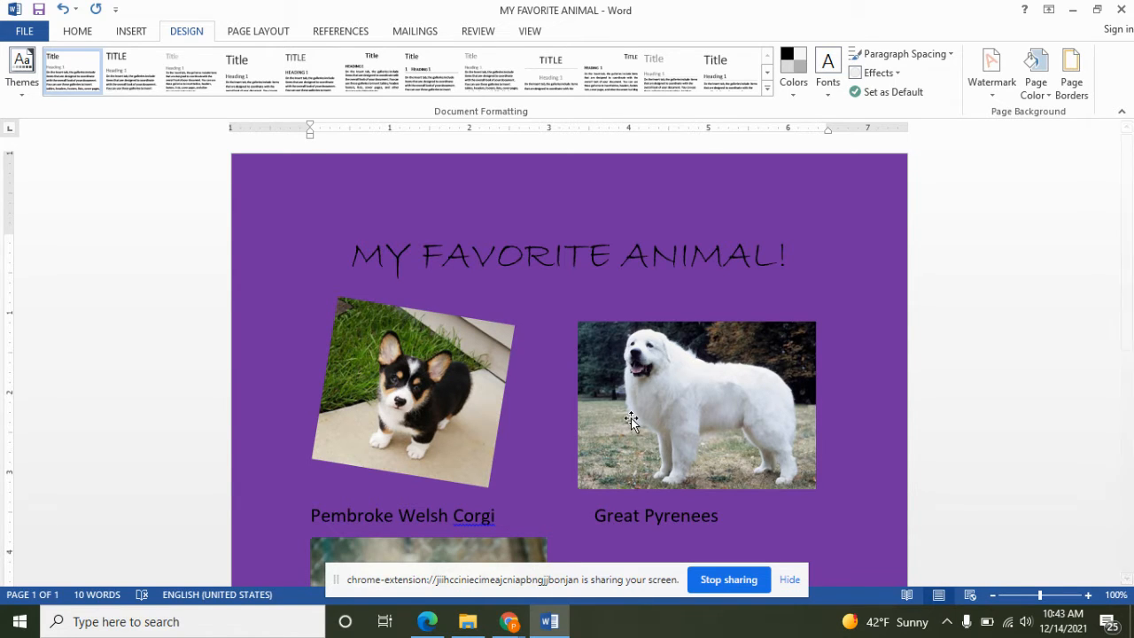
{"action": "scroll", "coordinate": [631, 420], "scroll_direction": "down", "scroll_amount": 5}
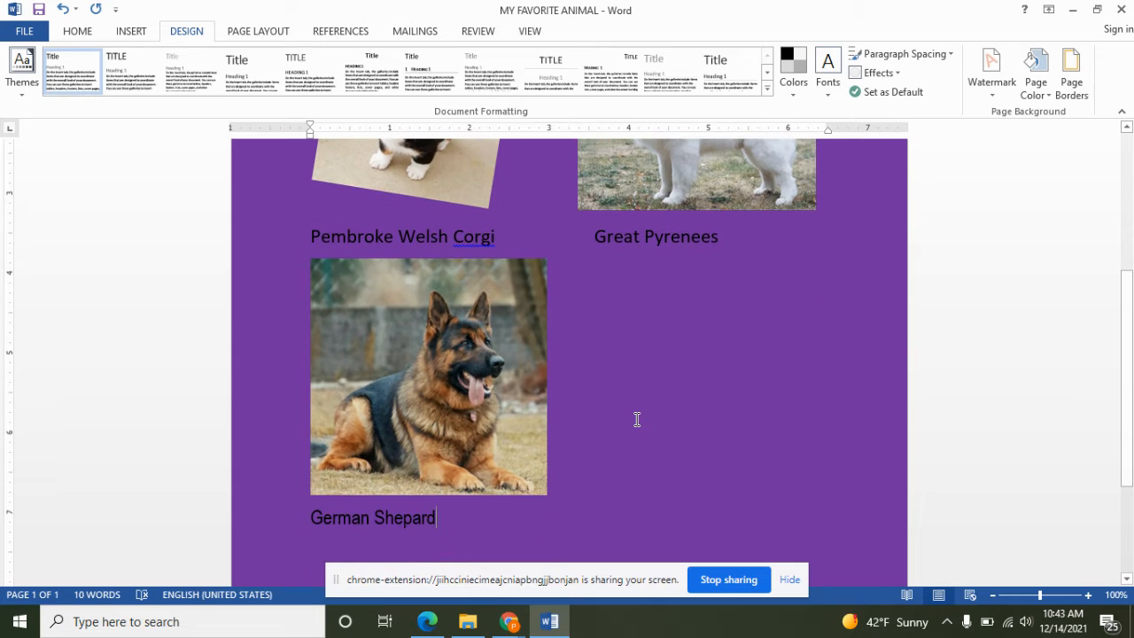
{"action": "scroll", "coordinate": [637, 420], "scroll_direction": "up", "scroll_amount": 5}
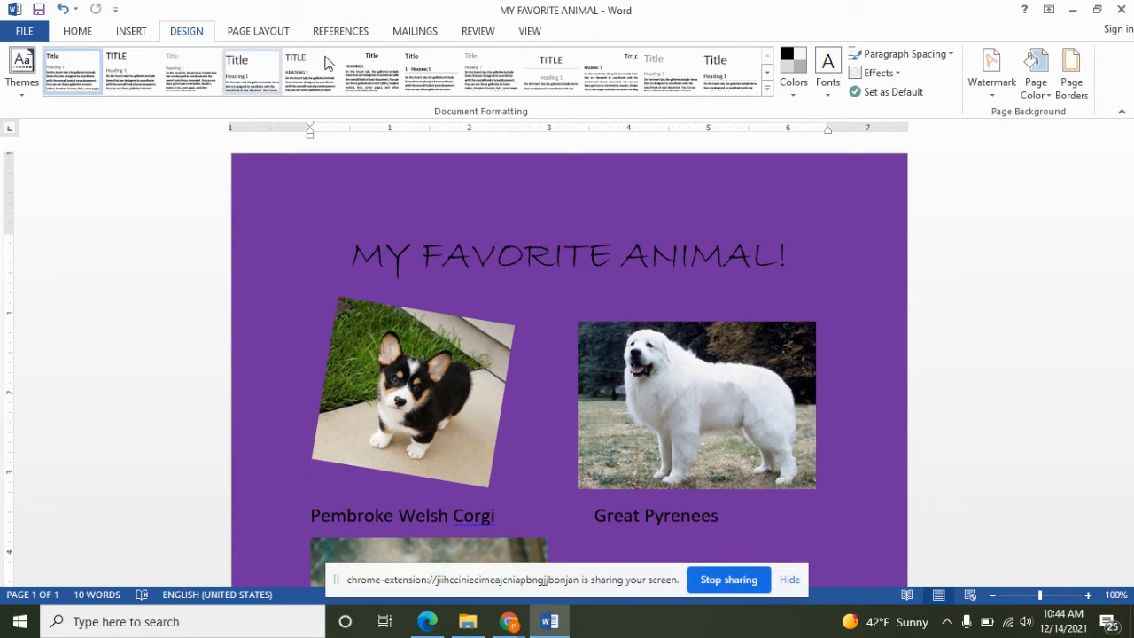
Change the document's page color to a custom green with RGB values 23, 185, 27
{"action": "left_click", "coordinate": [1039, 94]}
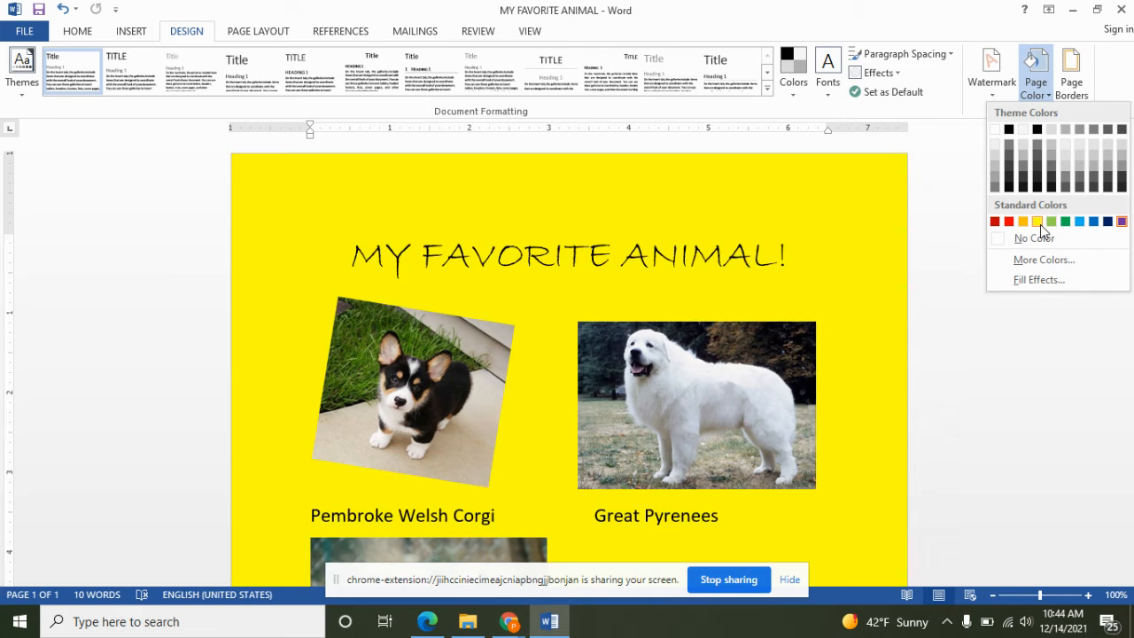
{"action": "left_click", "coordinate": [1045, 259]}
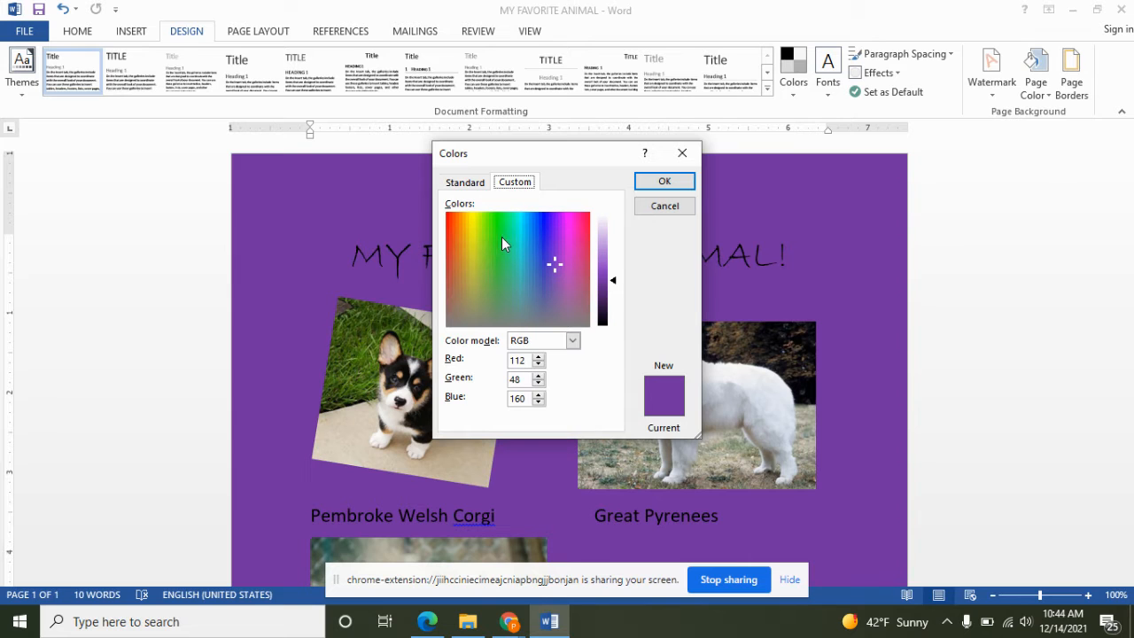
{"action": "left_click", "coordinate": [494, 237]}
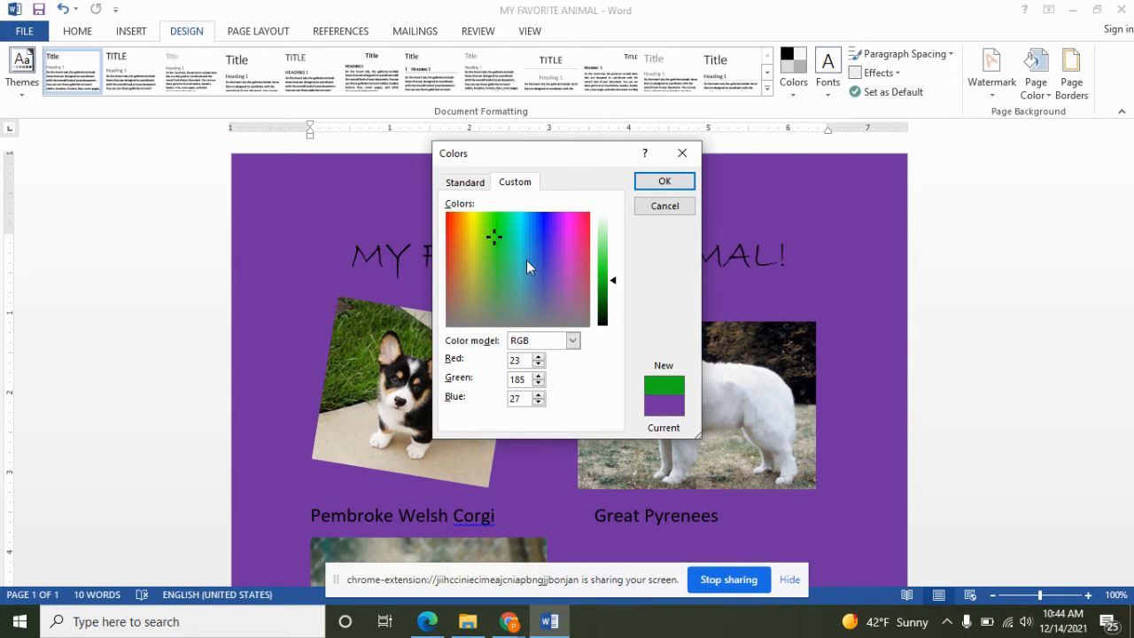
{"action": "left_click", "coordinate": [665, 182]}
{"action": "scroll", "coordinate": [886, 272], "scroll_direction": "down", "scroll_amount": 2}
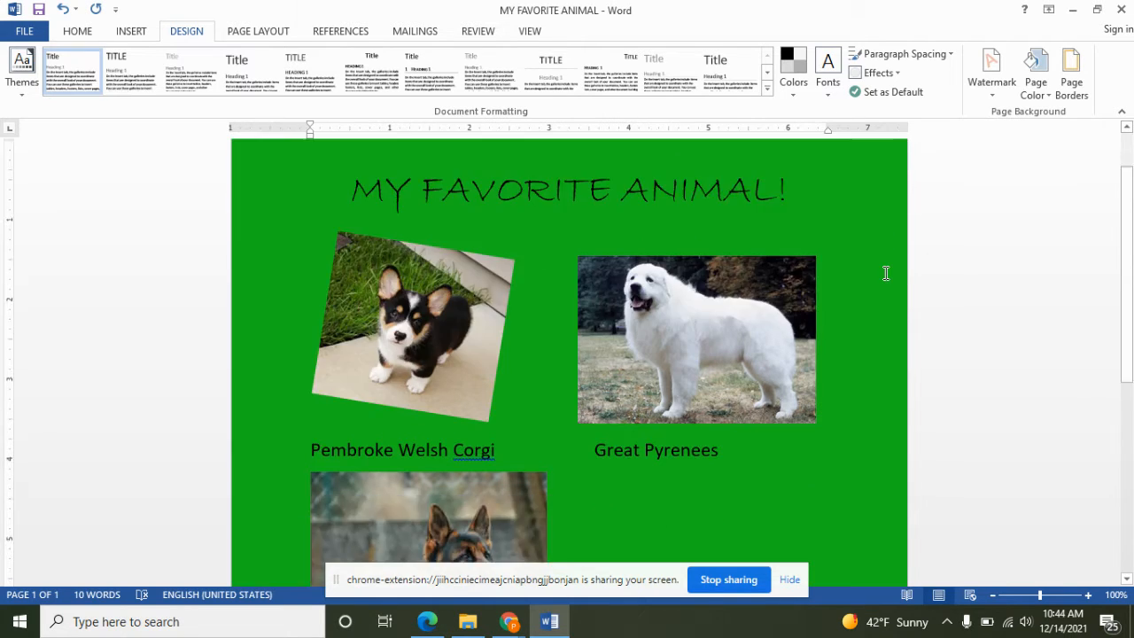
{"action": "scroll", "coordinate": [885, 273], "scroll_direction": "down", "scroll_amount": 5}
{"action": "scroll", "coordinate": [885, 273], "scroll_direction": "up", "scroll_amount": 7}
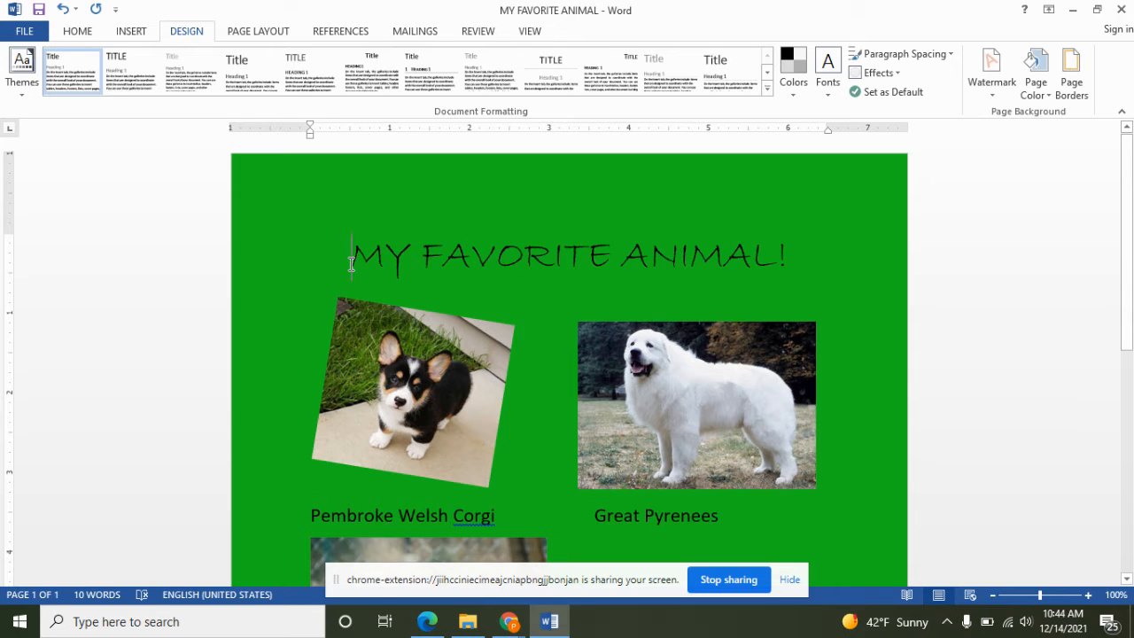
Change the font of the title "MY FAVORITE ANIMAL!" to Bookman Old Style
{"action": "left_click_drag", "start_coordinate": [351, 263], "coordinate": [809, 275]}
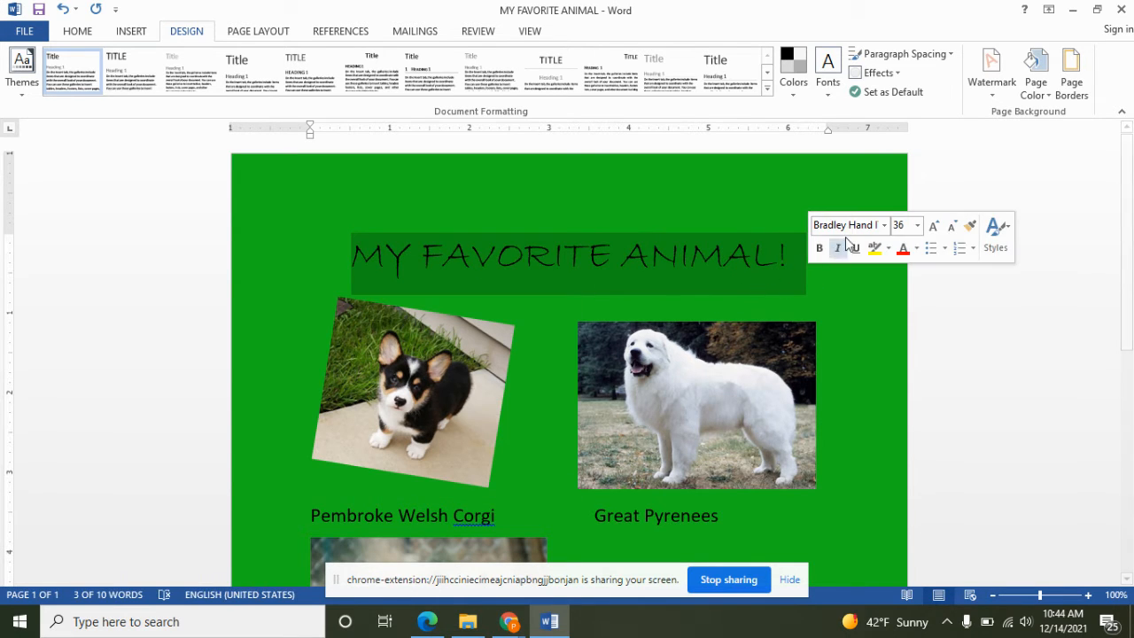
{"action": "left_click", "coordinate": [883, 225]}
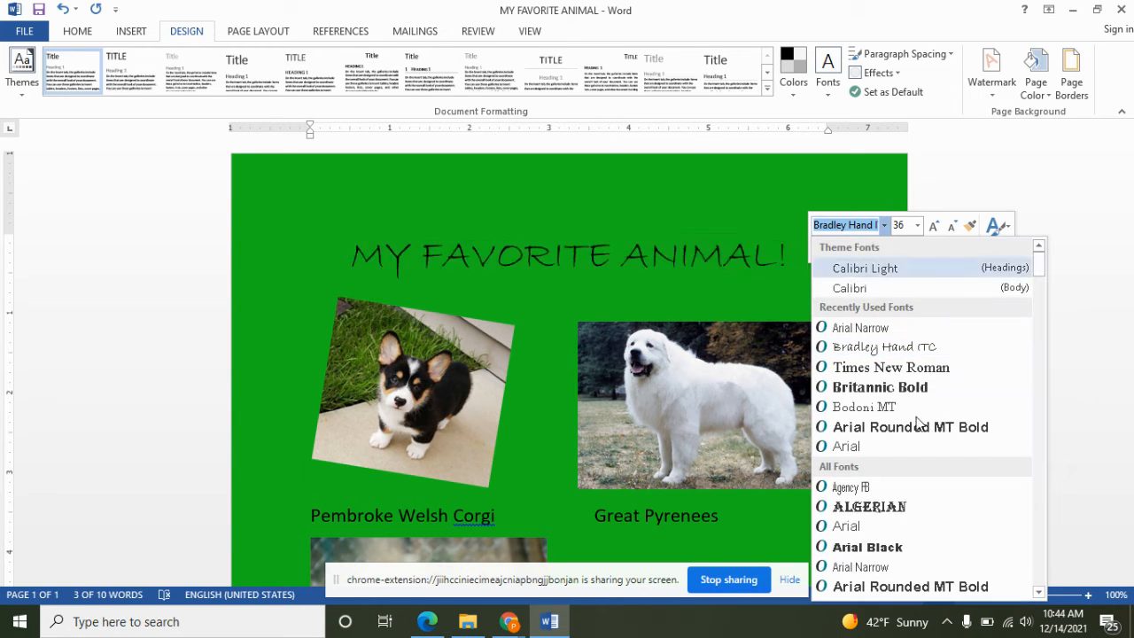
{"action": "scroll", "coordinate": [918, 423], "scroll_direction": "down", "scroll_amount": 6}
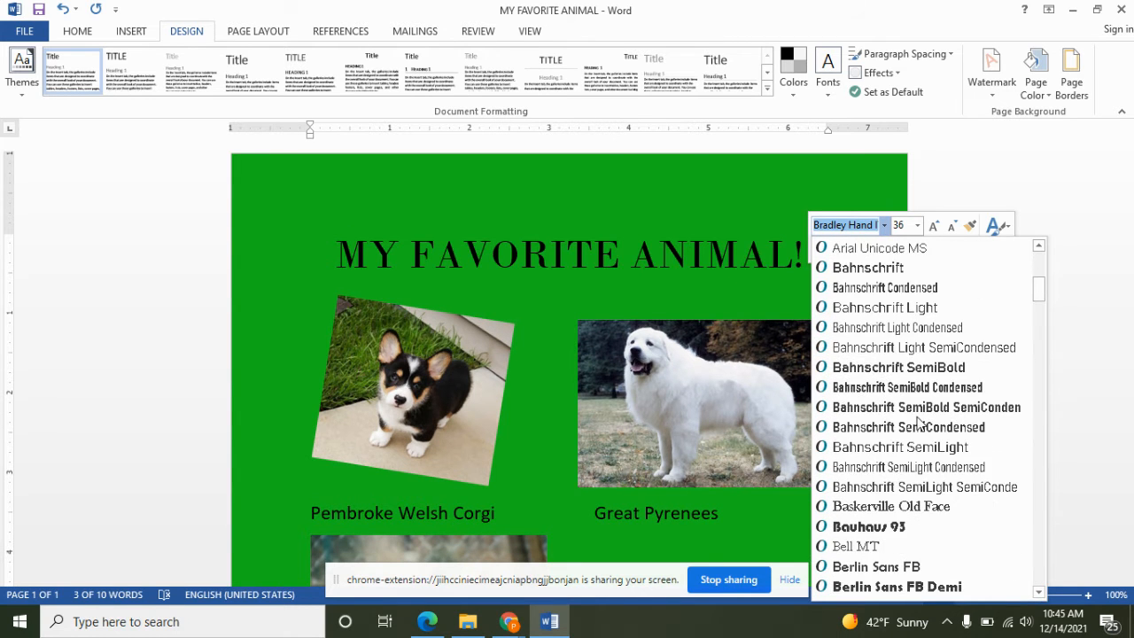
{"action": "scroll", "coordinate": [919, 423], "scroll_direction": "down", "scroll_amount": 6}
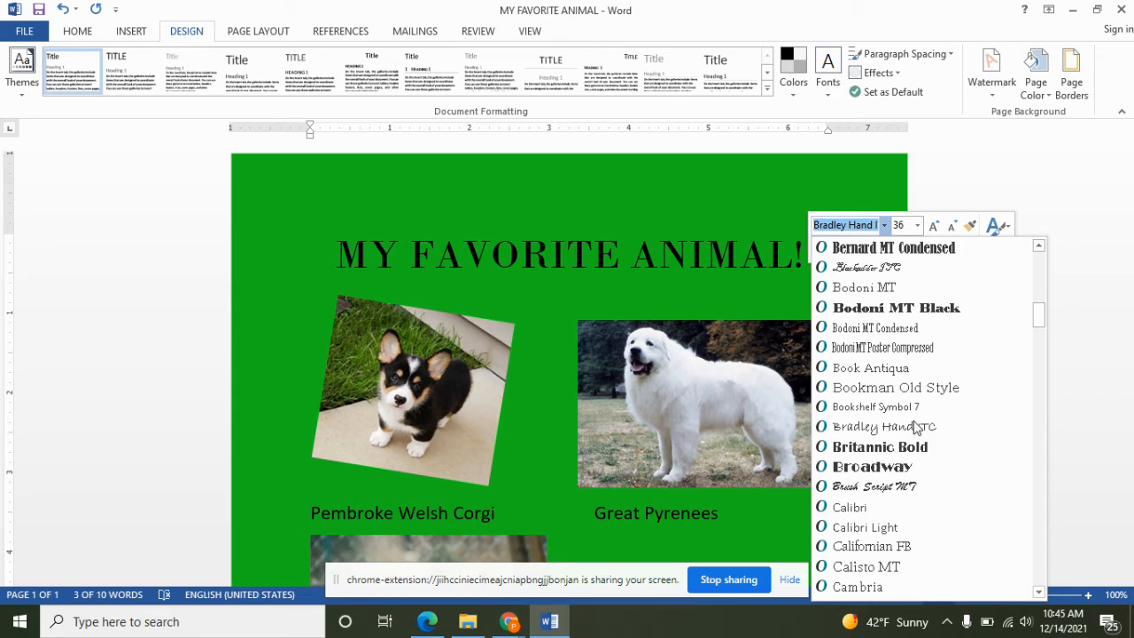
{"action": "left_click", "coordinate": [929, 396]}
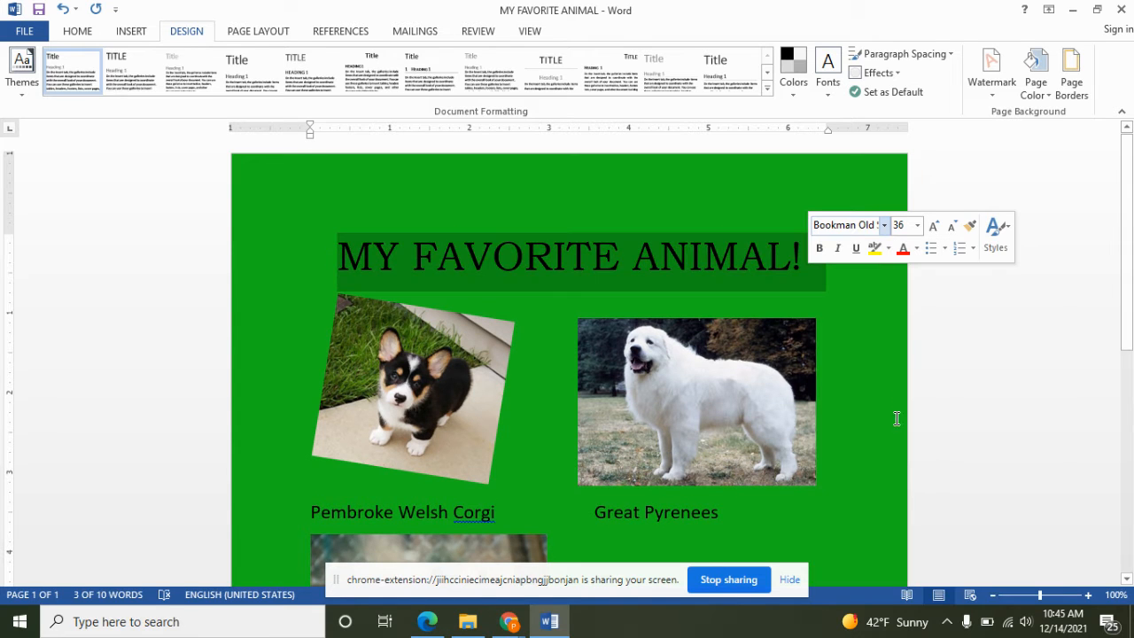
{"action": "left_click", "coordinate": [849, 416]}
{"action": "scroll", "coordinate": [849, 415], "scroll_direction": "down", "scroll_amount": 5}
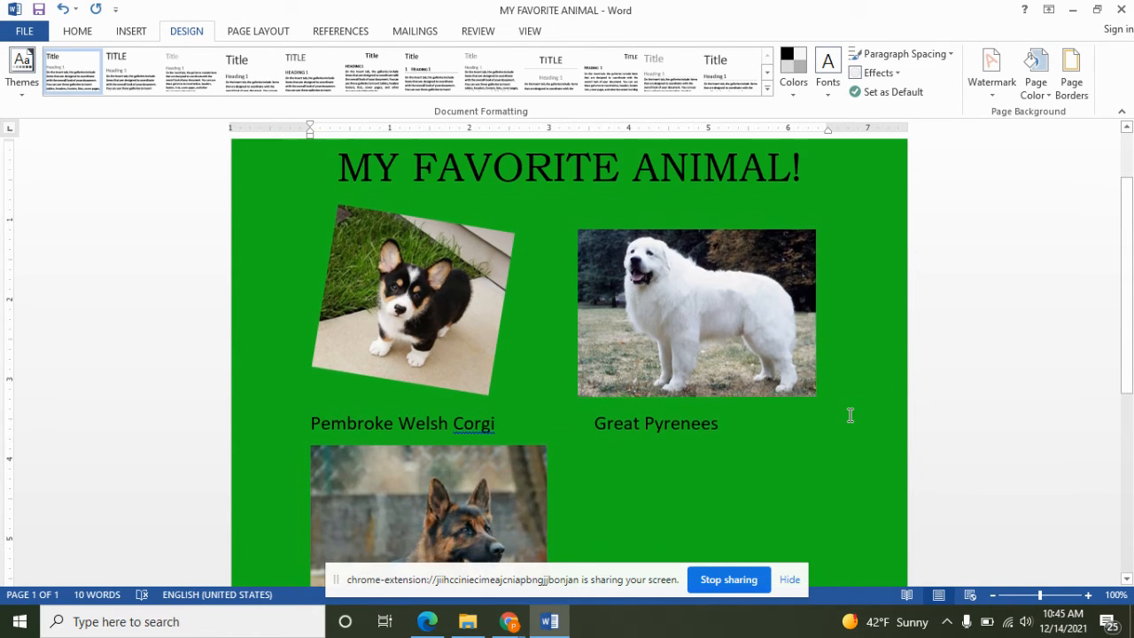
{"action": "scroll", "coordinate": [848, 412], "scroll_direction": "up", "scroll_amount": 5}
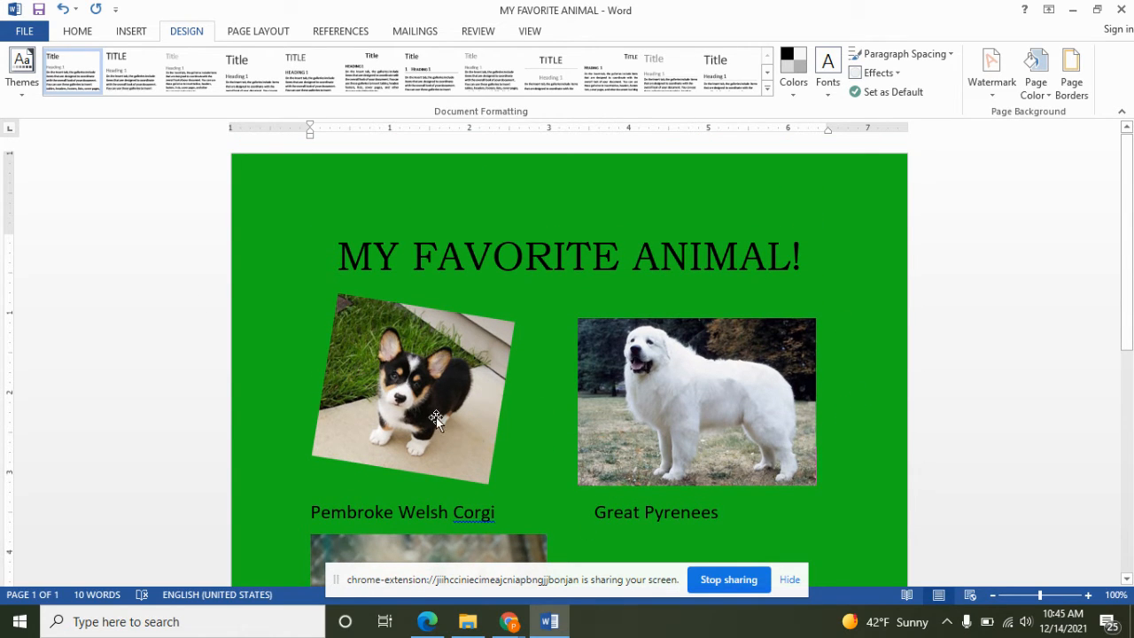
Place the insertion point in the empty space beside the German Shepherd picture, below the Great Pyrenees caption
{"action": "scroll", "coordinate": [602, 421], "scroll_direction": "down", "scroll_amount": 2}
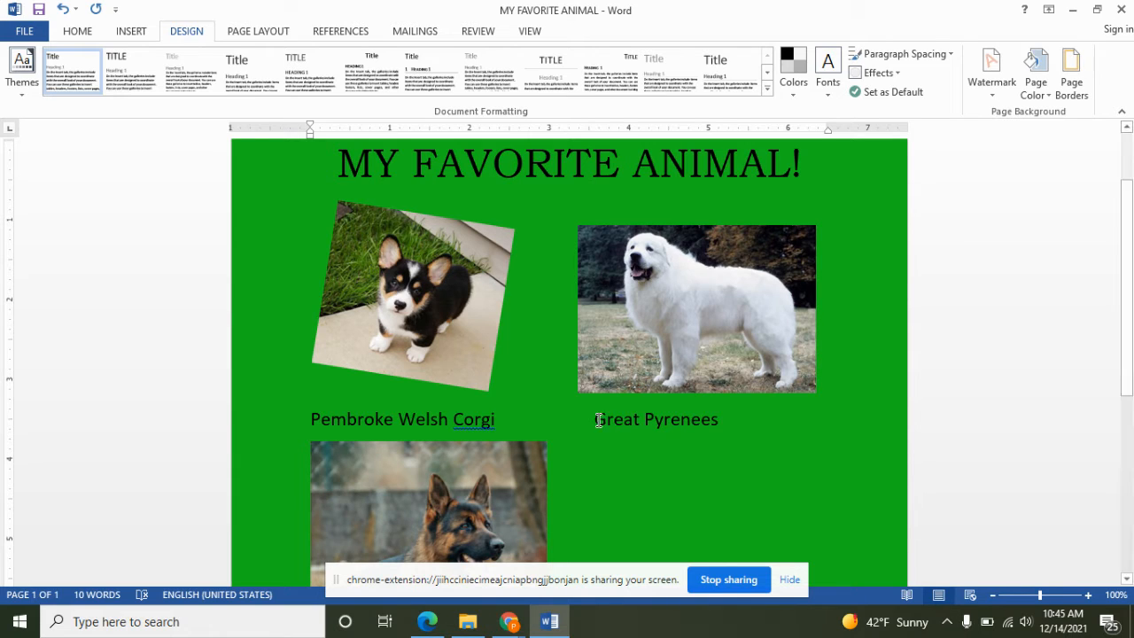
{"action": "scroll", "coordinate": [494, 298], "scroll_direction": "down", "scroll_amount": 5}
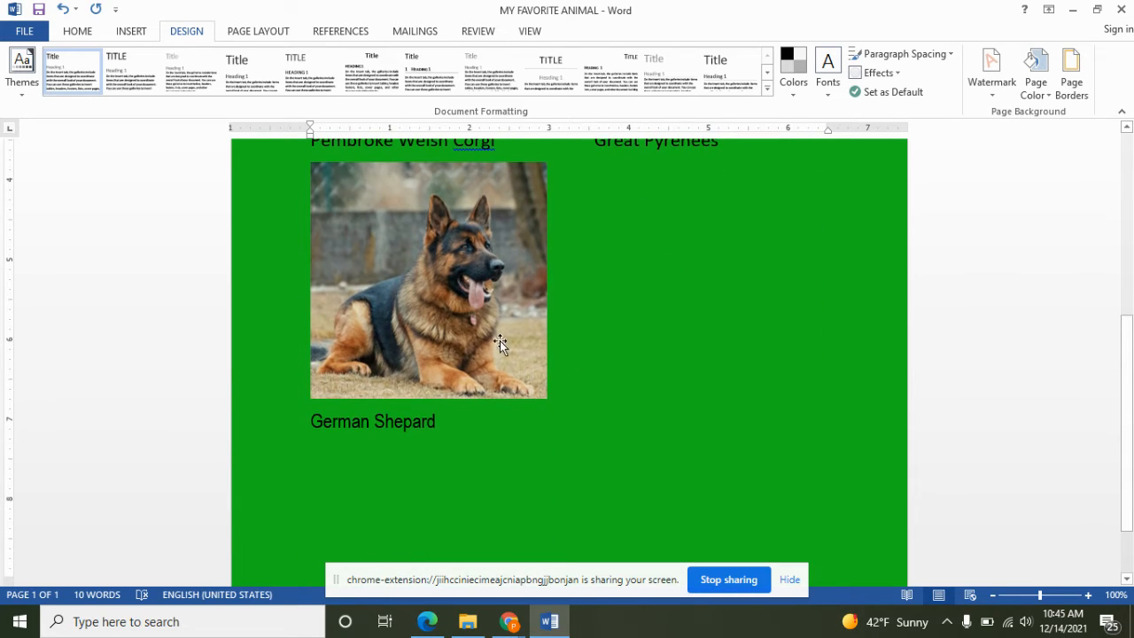
{"action": "scroll", "coordinate": [461, 409], "scroll_direction": "up", "scroll_amount": 5}
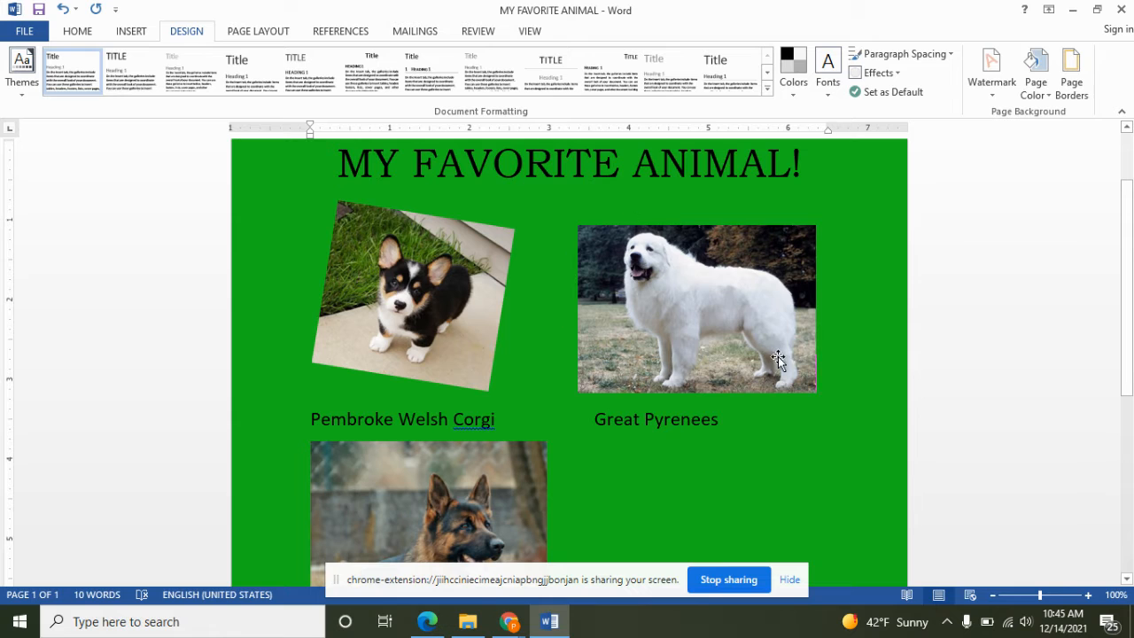
{"action": "scroll", "coordinate": [731, 337], "scroll_direction": "down", "scroll_amount": 5}
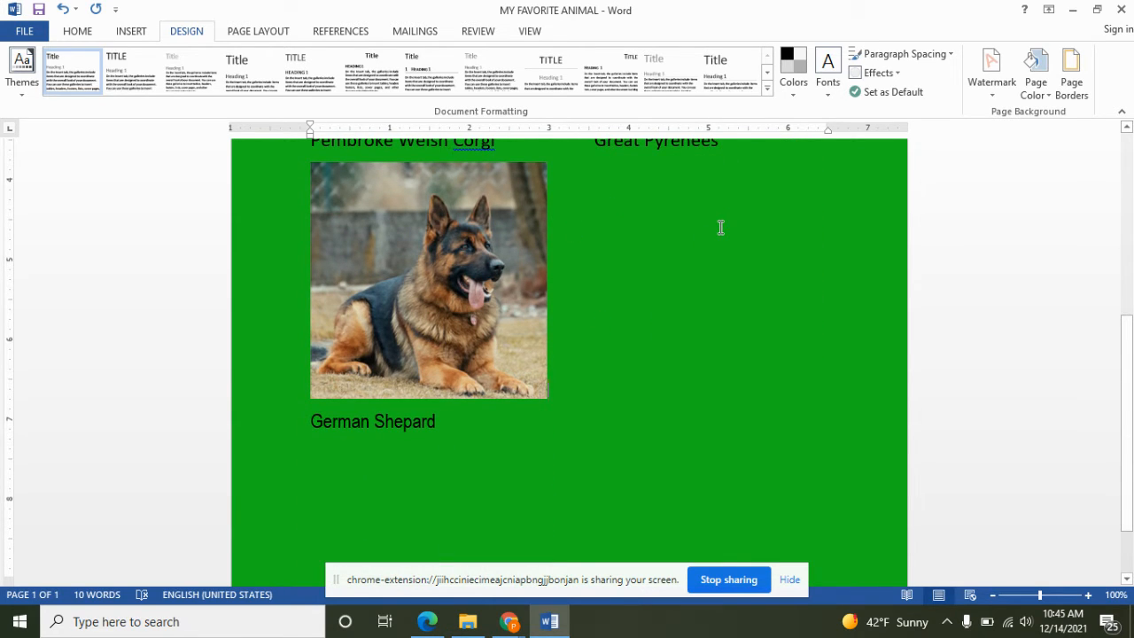
{"action": "left_click", "coordinate": [469, 419]}
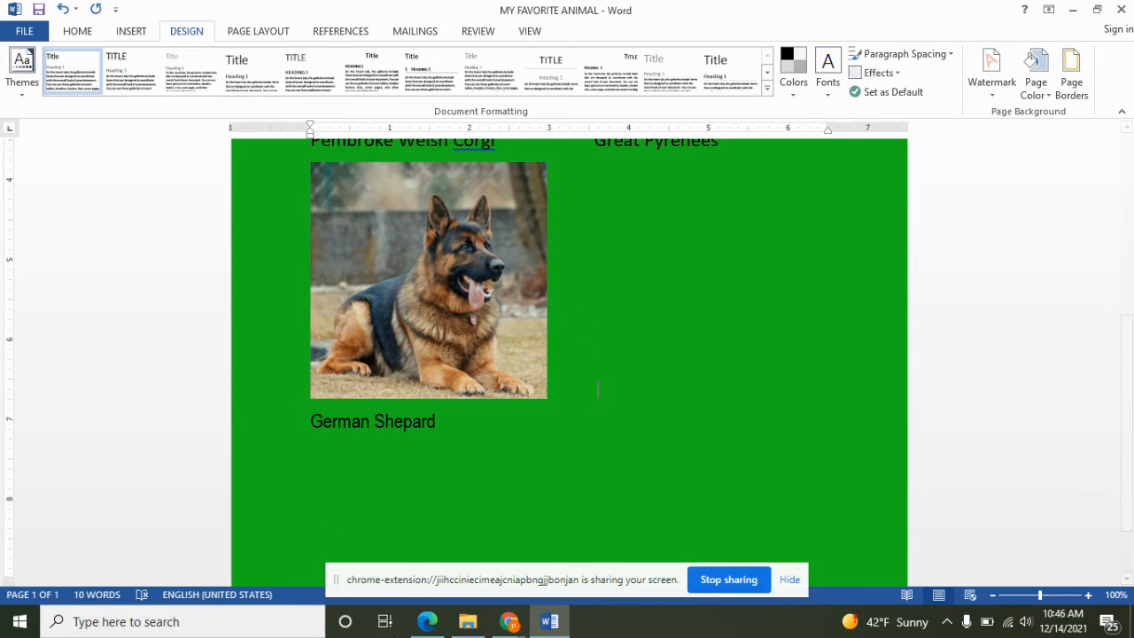
Switch to Edge, close the gsd2FB.jpg page, and run a Bing image search for "dalmation" in a new tab
{"action": "left_click", "coordinate": [428, 622]}
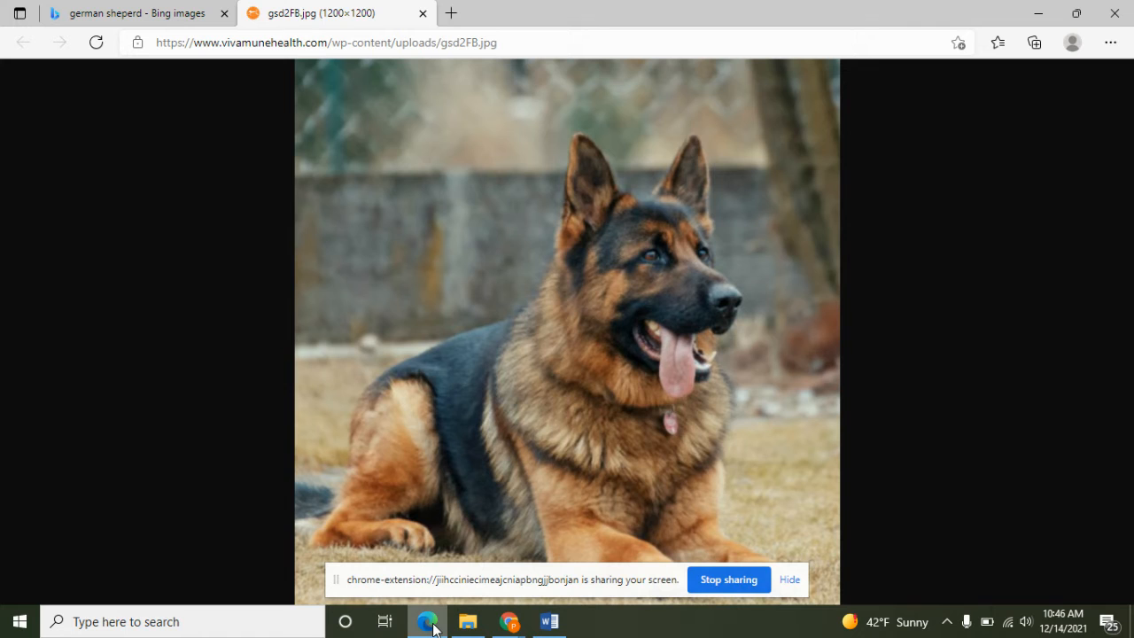
{"action": "left_click", "coordinate": [423, 13]}
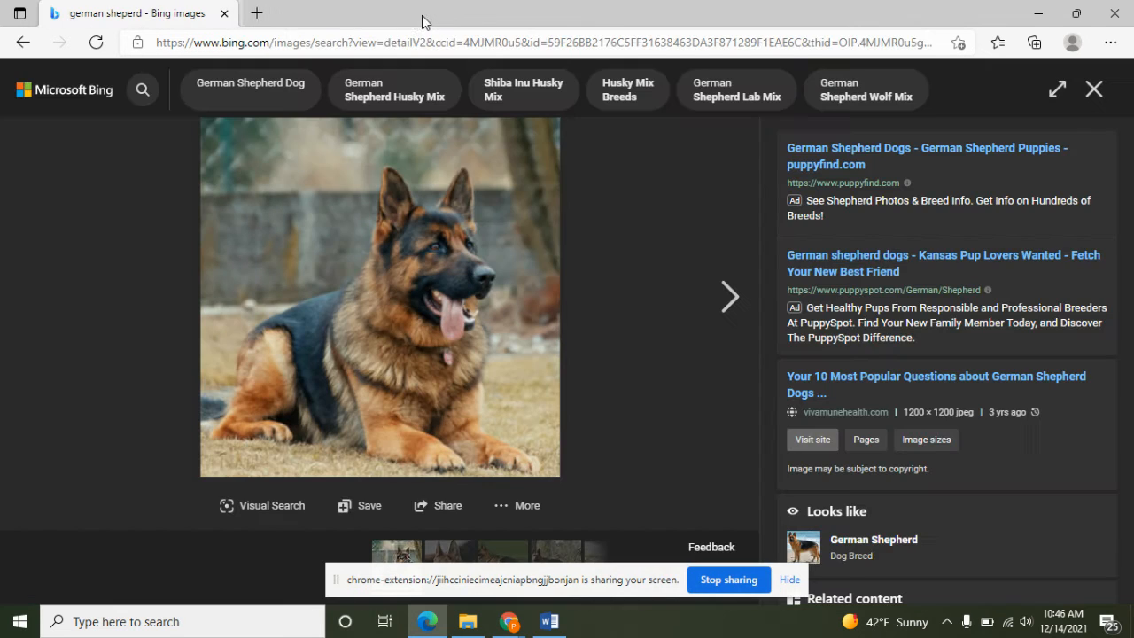
{"action": "left_click", "coordinate": [257, 13]}
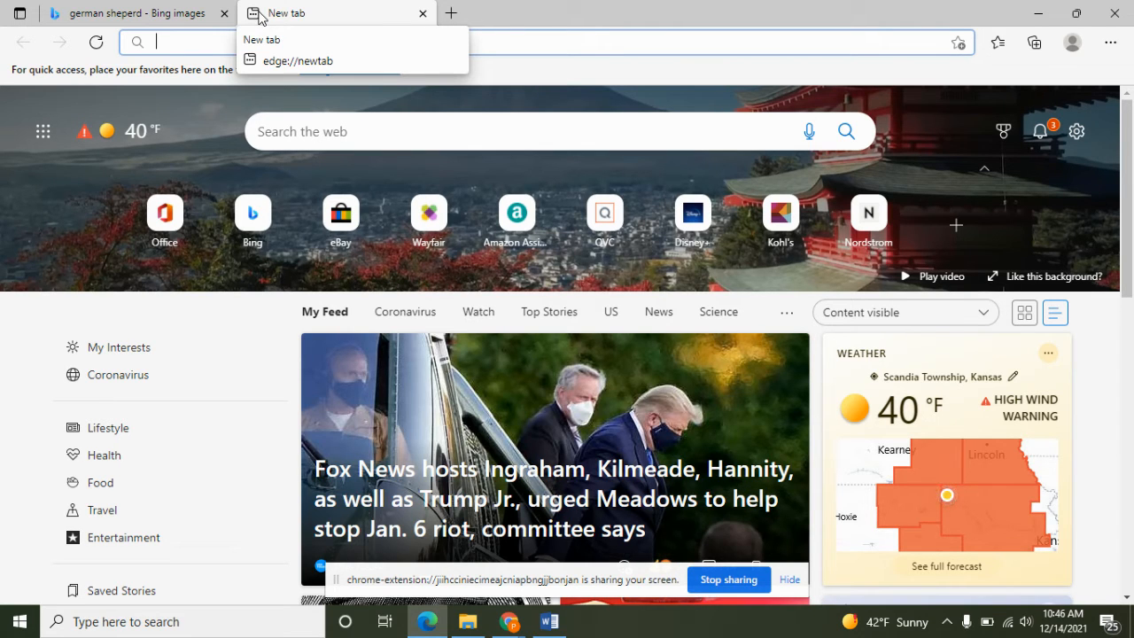
{"action": "type", "text": "dalma"}
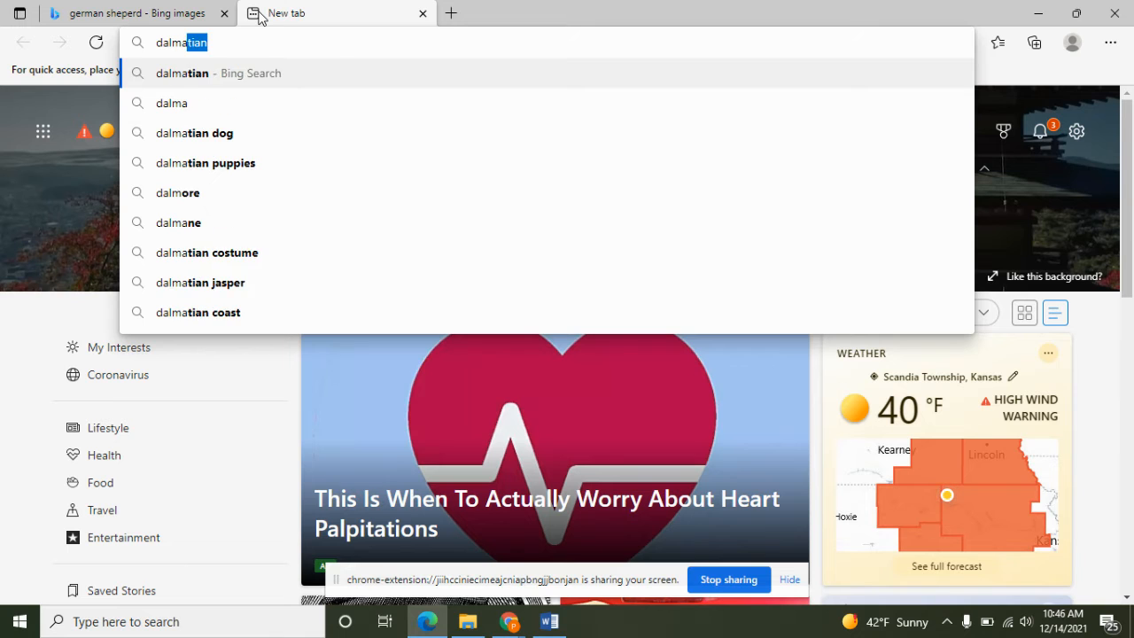
{"action": "type", "text": "tion"}
{"action": "key", "text": "Return"}
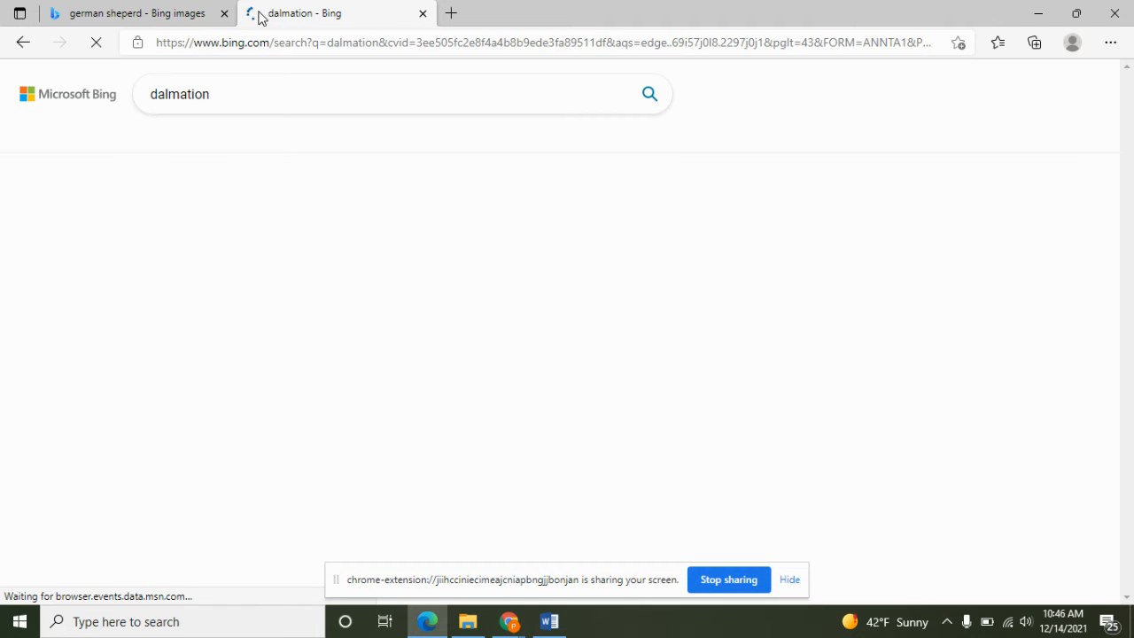
{"action": "left_click", "coordinate": [212, 142]}
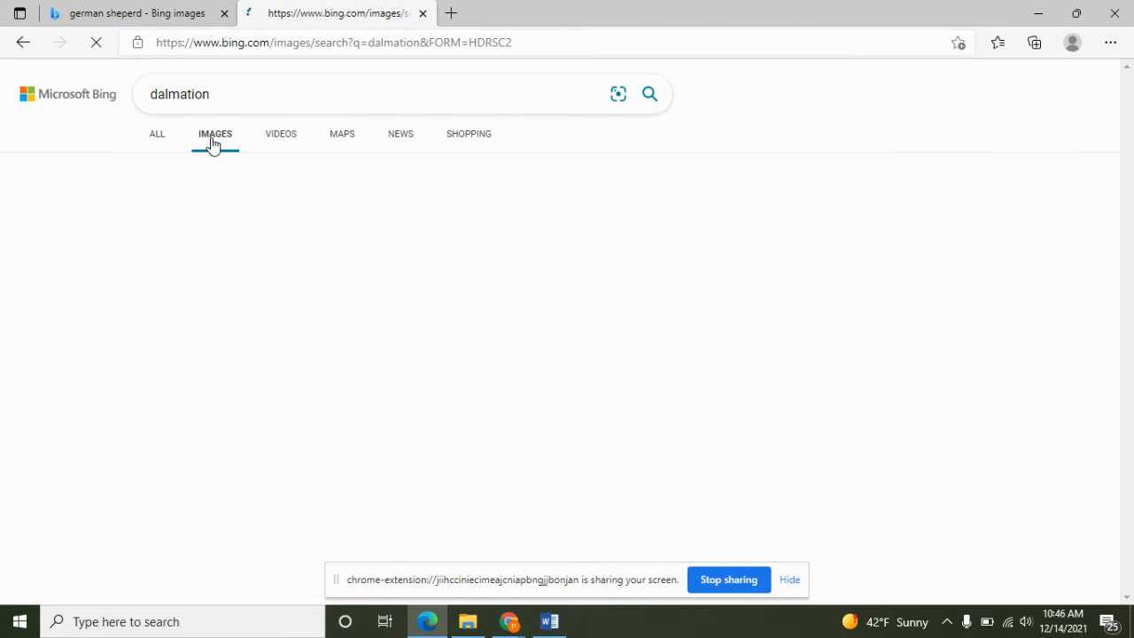
Open the image result of the Dalmatian standing on straw and copy the picture
{"action": "scroll", "coordinate": [488, 251], "scroll_direction": "down", "scroll_amount": 1}
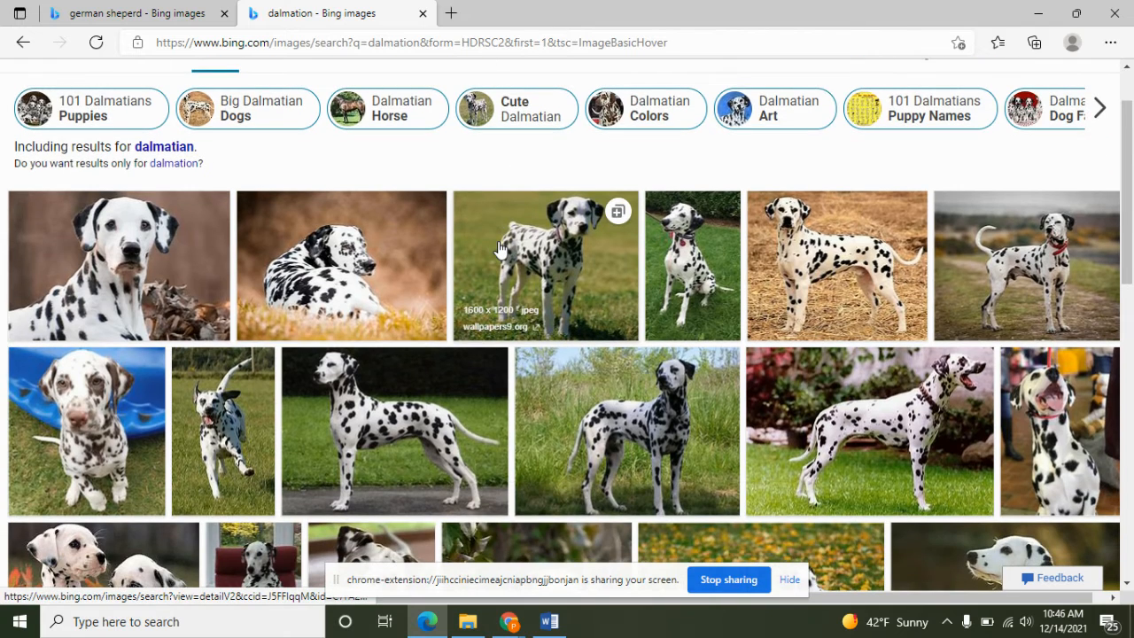
{"action": "scroll", "coordinate": [501, 249], "scroll_direction": "down", "scroll_amount": 1}
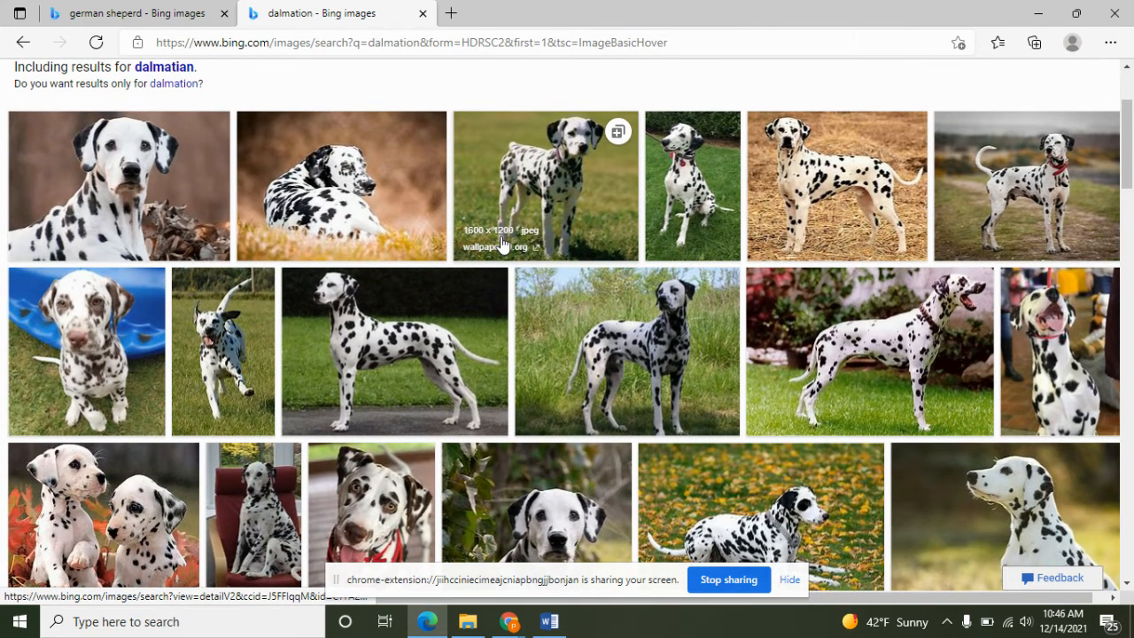
{"action": "left_click", "coordinate": [832, 199]}
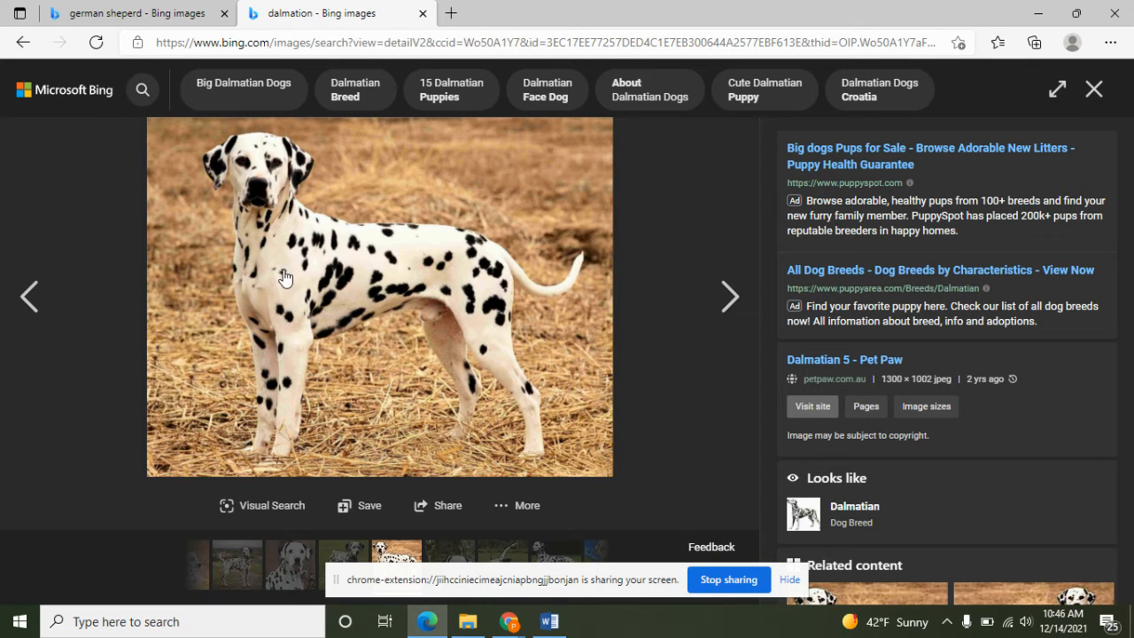
{"action": "right_click", "coordinate": [371, 290]}
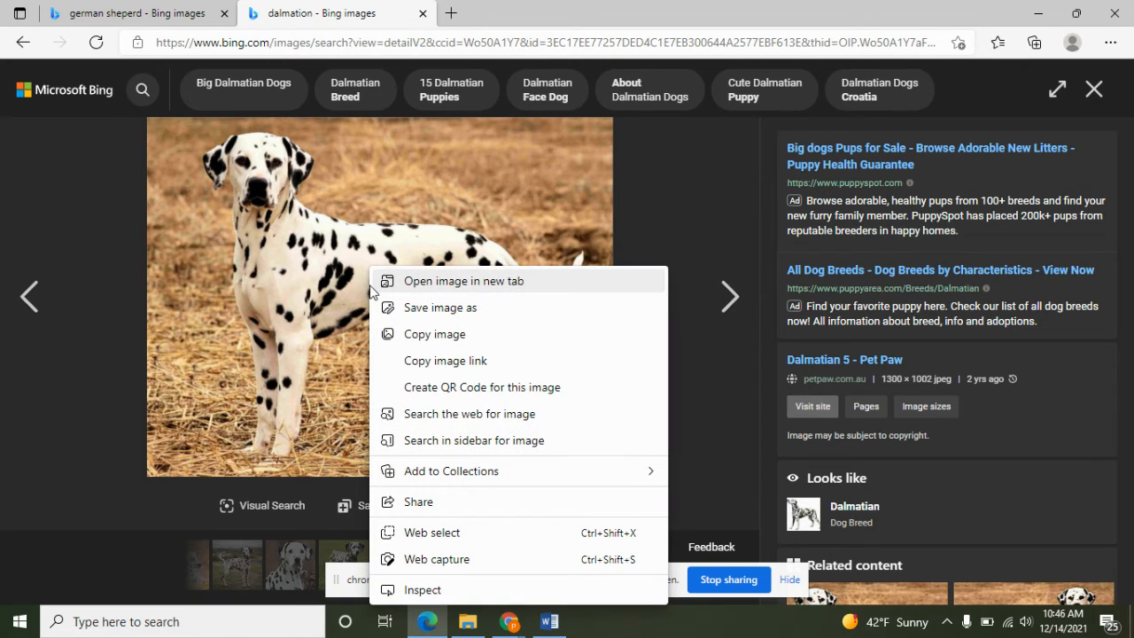
{"action": "left_click", "coordinate": [413, 335]}
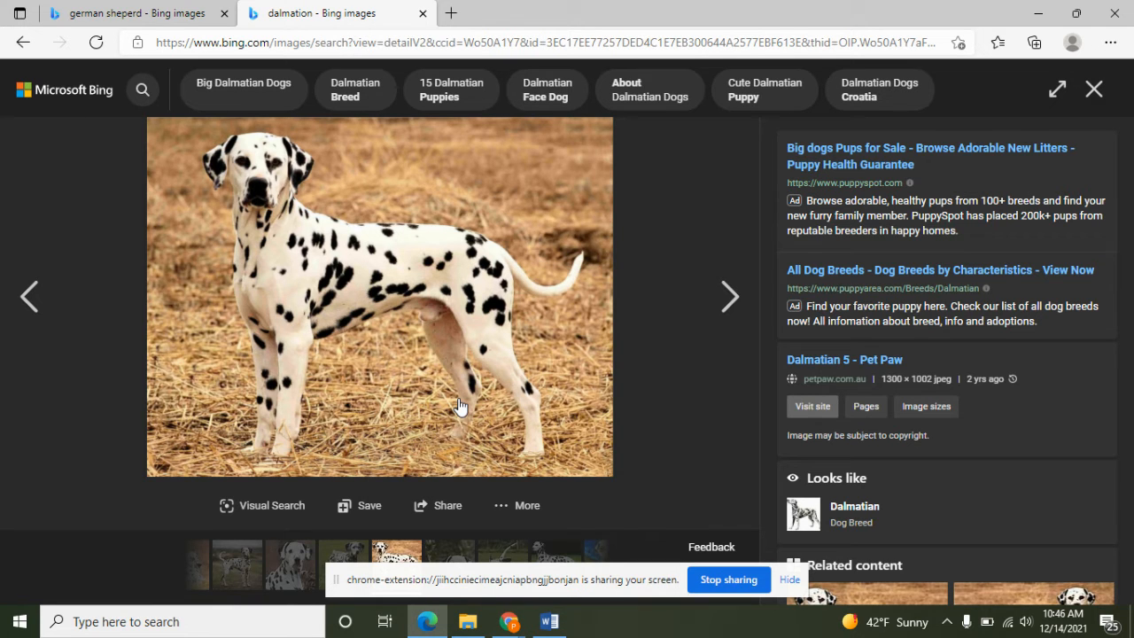
Switch to Word and paste the copied Dalmatian picture beside the German Shepherd picture, keeping its source formatting
{"action": "left_click", "coordinate": [546, 625]}
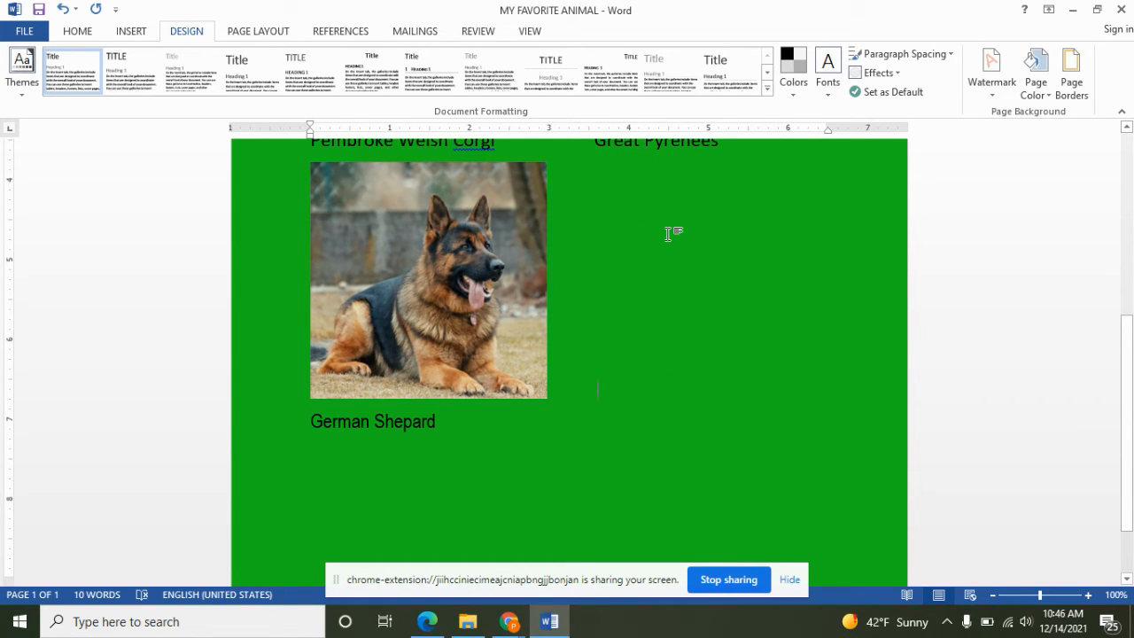
{"action": "right_click", "coordinate": [668, 236]}
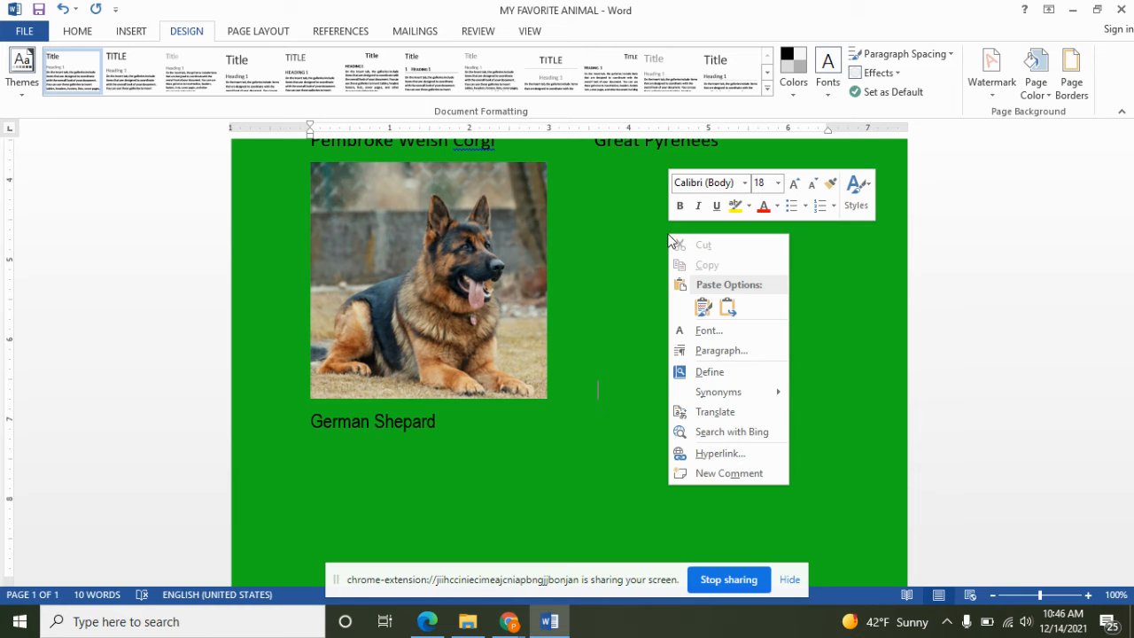
{"action": "left_click", "coordinate": [703, 307]}
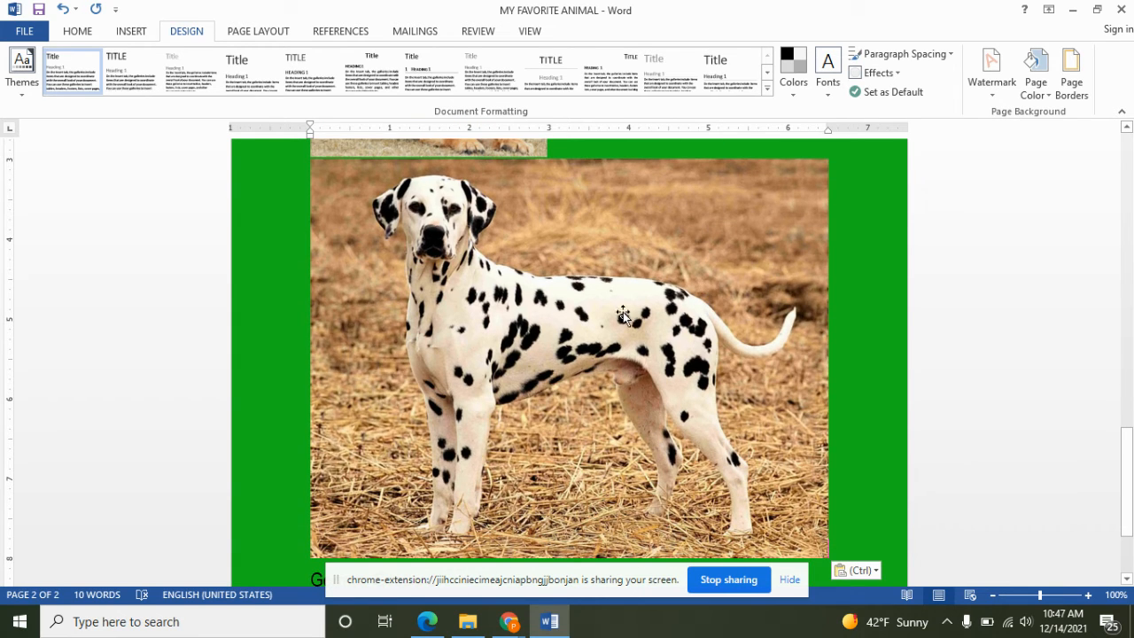
Resize the Dalmatian picture to about 2.8 inches wide so that it fits beside the German Shepherd picture
{"action": "scroll", "coordinate": [743, 322], "scroll_direction": "down", "scroll_amount": 2}
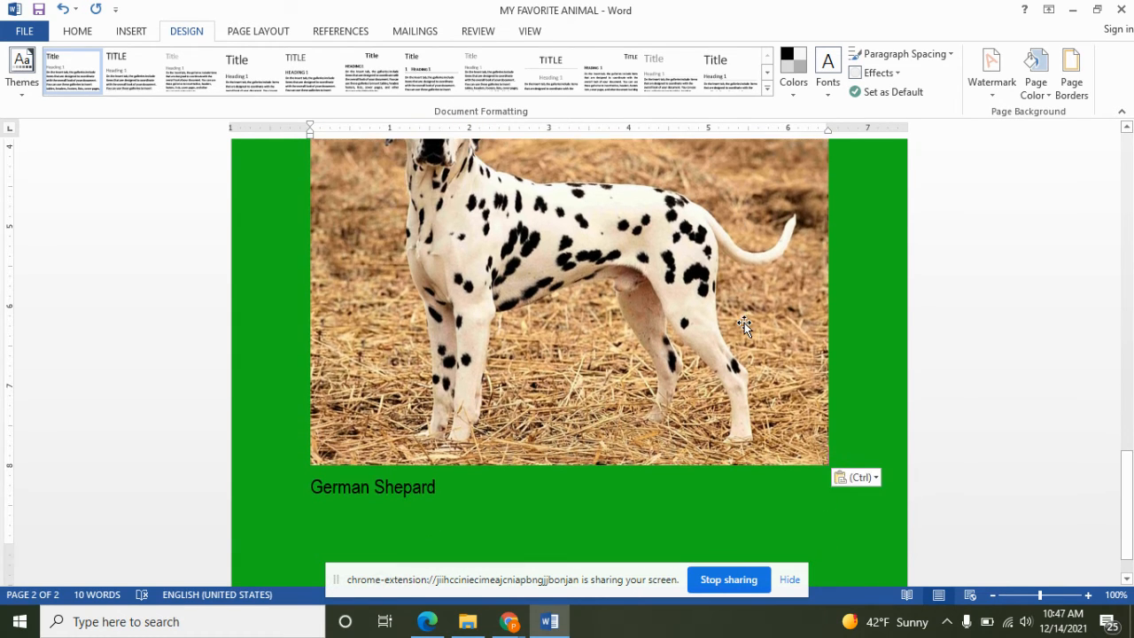
{"action": "scroll", "coordinate": [744, 322], "scroll_direction": "up", "scroll_amount": 6}
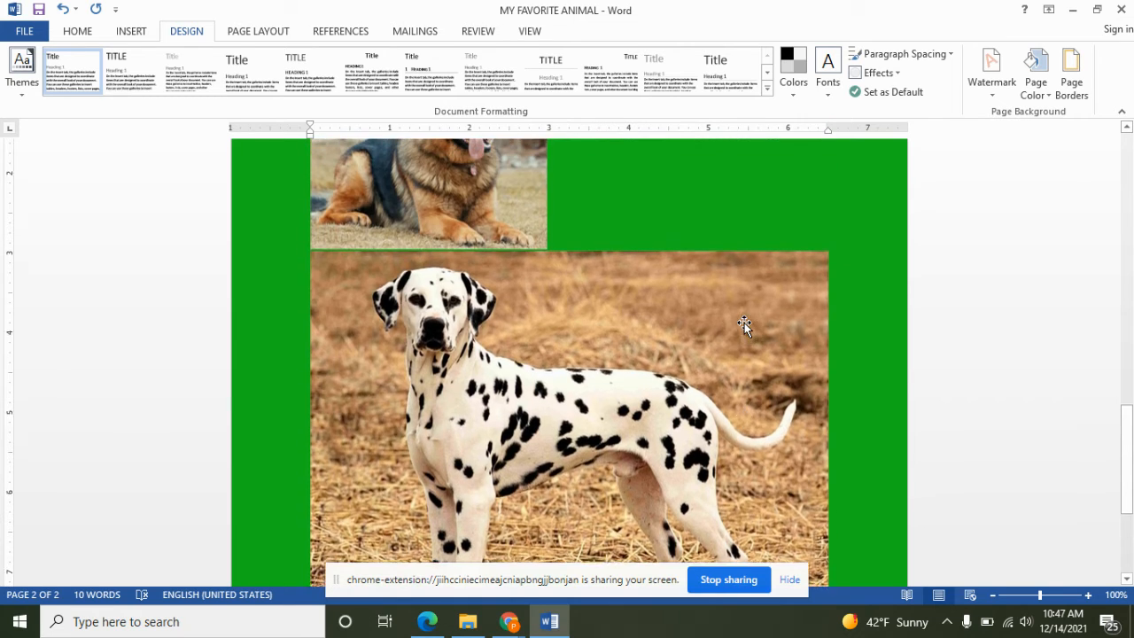
{"action": "scroll", "coordinate": [744, 322], "scroll_direction": "down", "scroll_amount": 6}
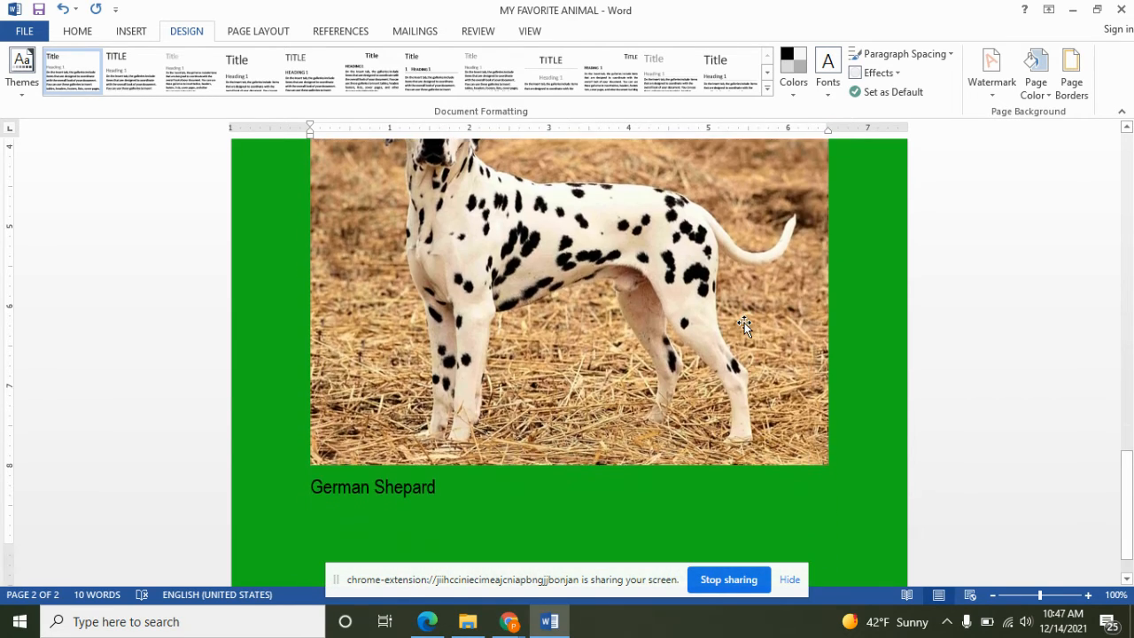
{"action": "scroll", "coordinate": [744, 322], "scroll_direction": "up", "scroll_amount": 2}
{"action": "left_click", "coordinate": [658, 346]}
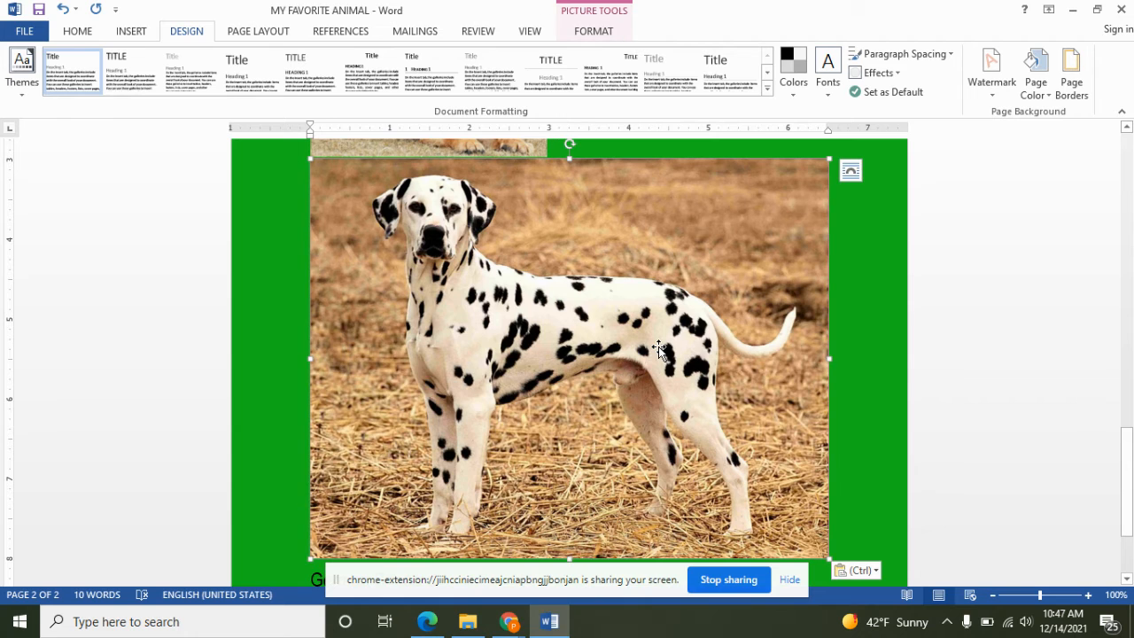
{"action": "scroll", "coordinate": [658, 346], "scroll_direction": "down", "scroll_amount": 2}
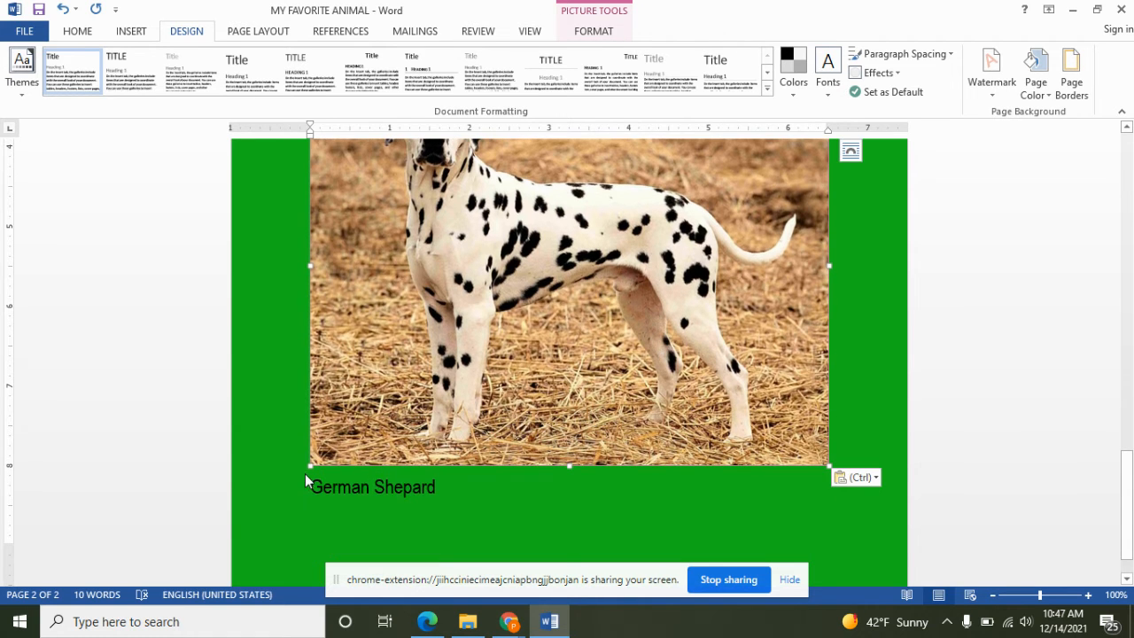
{"action": "left_click_drag", "start_coordinate": [309, 465], "coordinate": [382, 409]}
{"action": "left_click_drag", "start_coordinate": [375, 264], "coordinate": [399, 200]}
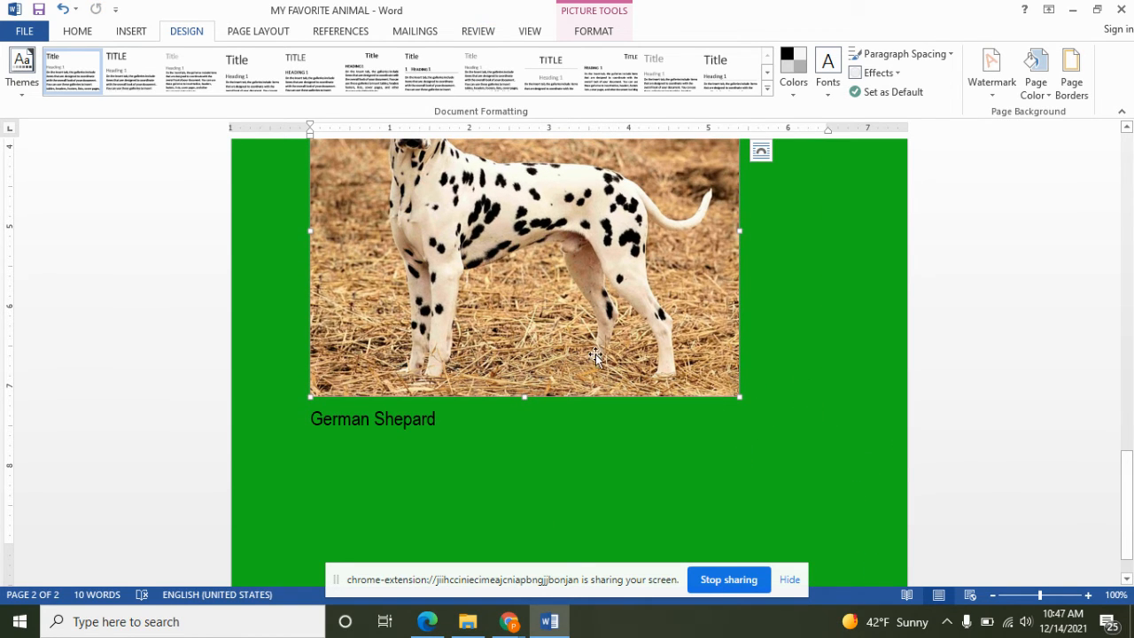
{"action": "left_click_drag", "start_coordinate": [737, 397], "coordinate": [463, 174]}
{"action": "scroll", "coordinate": [774, 475], "scroll_direction": "up", "scroll_amount": 5}
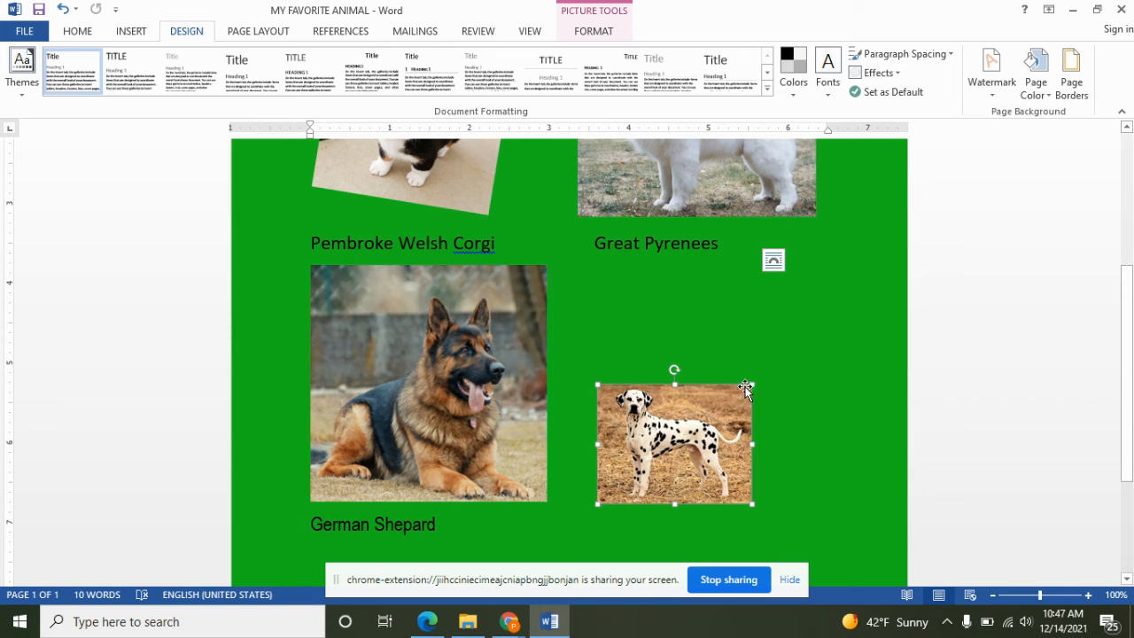
{"action": "left_click_drag", "start_coordinate": [752, 385], "coordinate": [825, 328]}
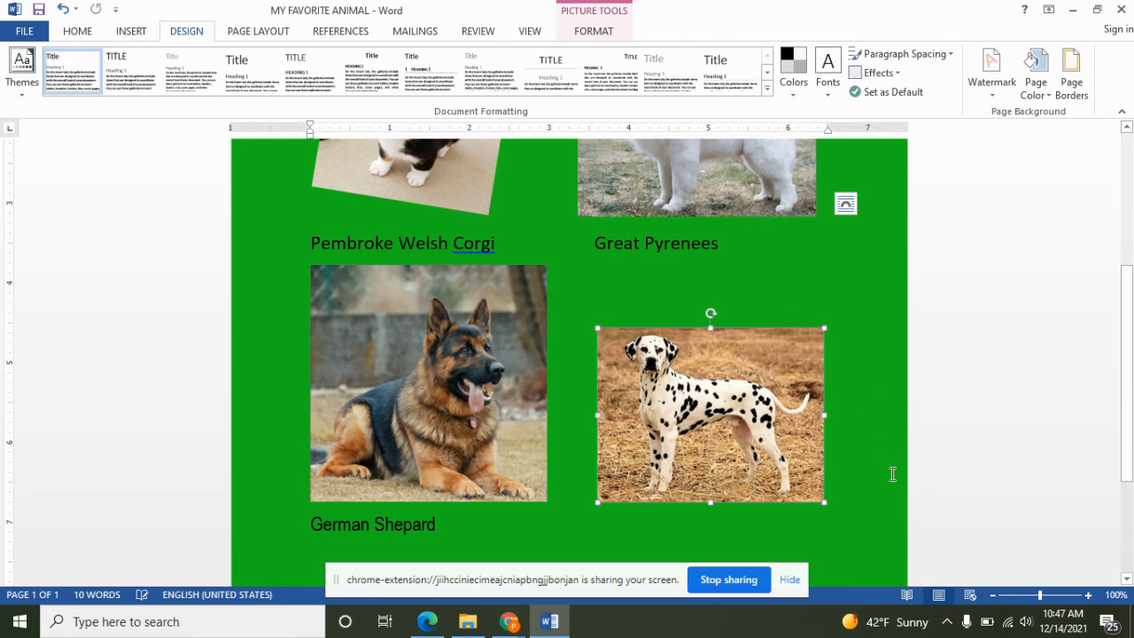
Add the caption "Dalmation" below the Dalmatian picture, level with the German Shepard caption
{"action": "left_click", "coordinate": [867, 384]}
{"action": "scroll", "coordinate": [747, 432], "scroll_direction": "up", "scroll_amount": 5}
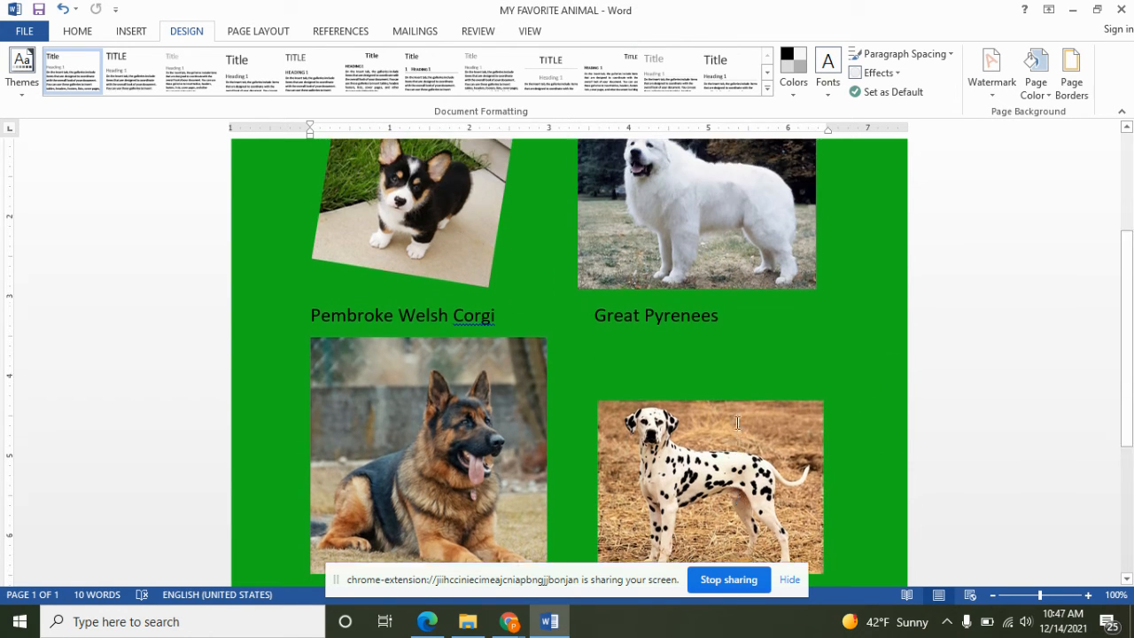
{"action": "scroll", "coordinate": [735, 425], "scroll_direction": "down", "scroll_amount": 1}
{"action": "scroll", "coordinate": [735, 425], "scroll_direction": "down", "scroll_amount": 5}
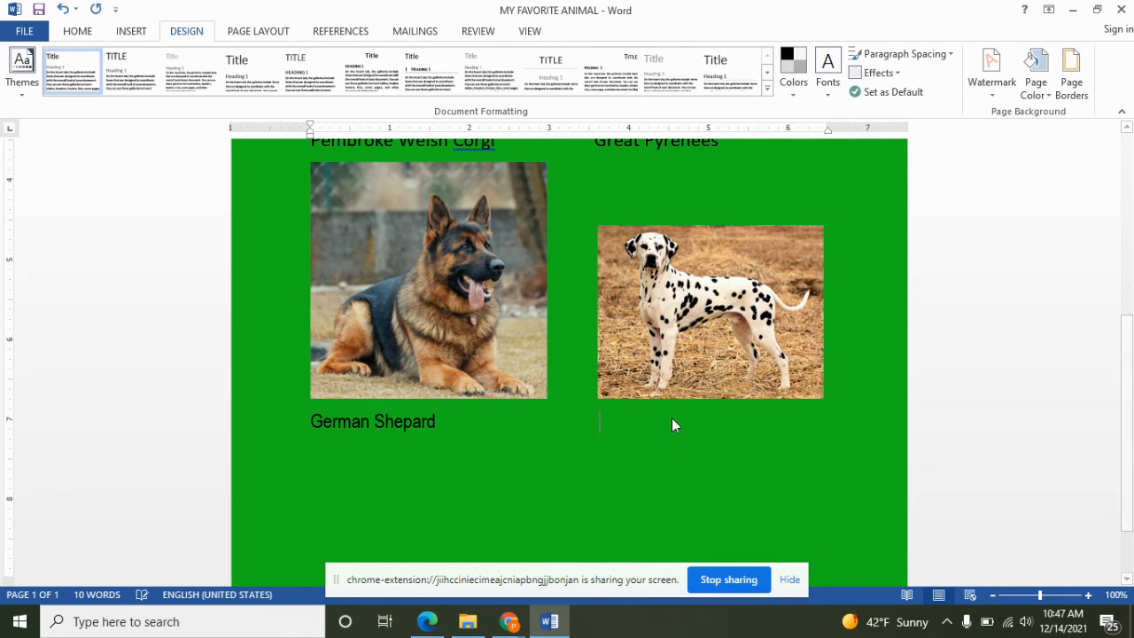
{"action": "type", "text": "Dalmation"}
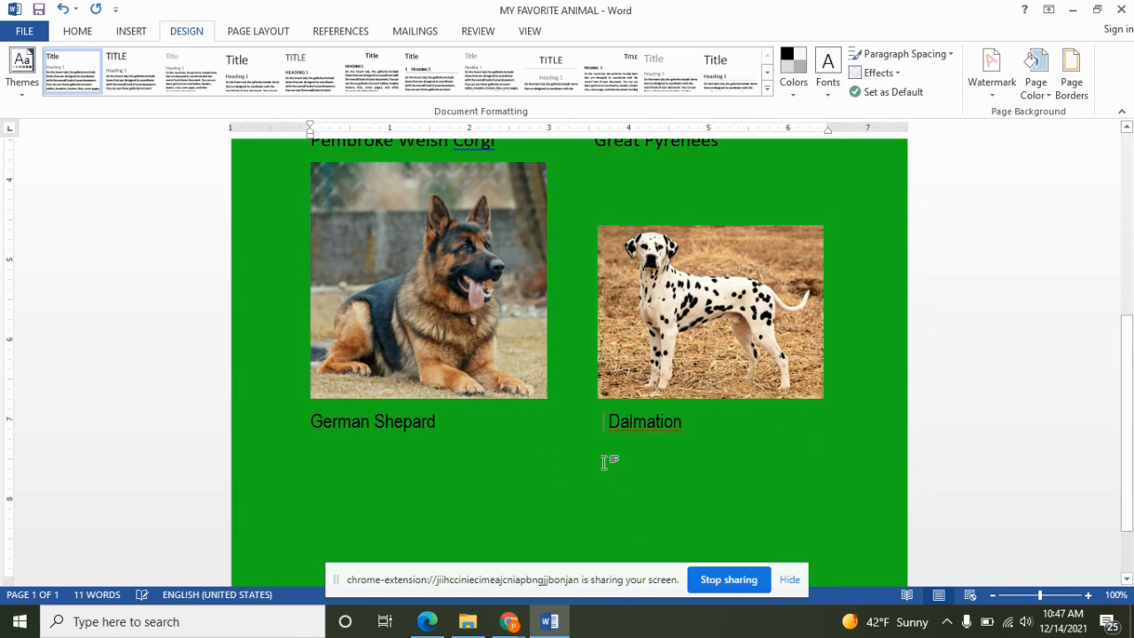
Review the whole page, checking the title, the four dog pictures, their captions and the page color
{"action": "scroll", "coordinate": [637, 481], "scroll_direction": "up", "scroll_amount": 4}
{"action": "scroll", "coordinate": [640, 481], "scroll_direction": "up", "scroll_amount": 4}
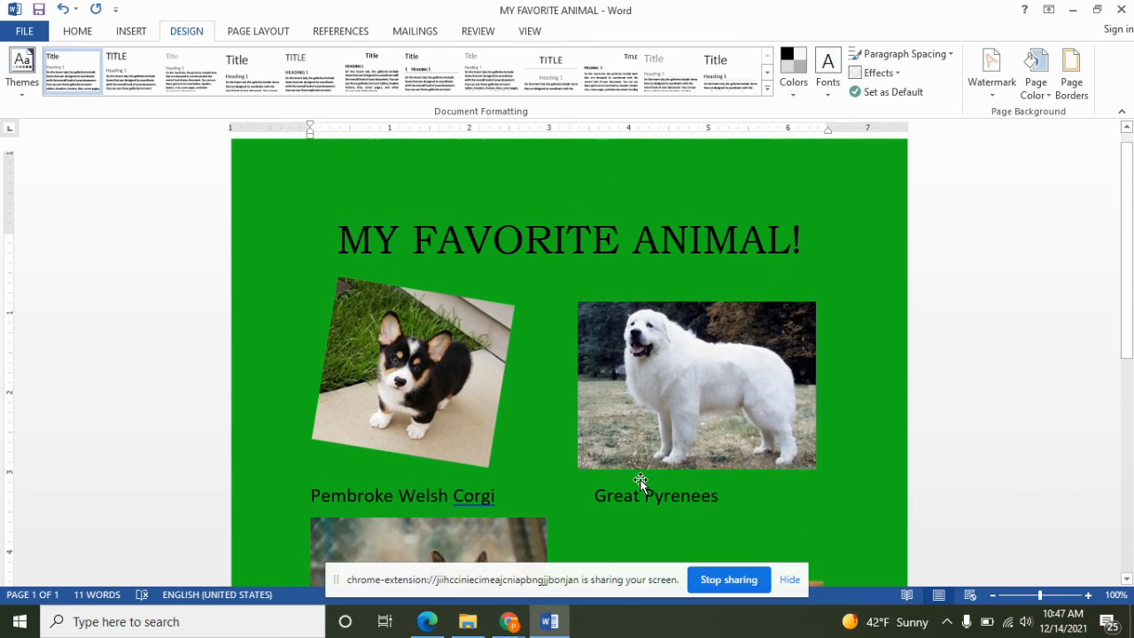
{"action": "scroll", "coordinate": [640, 481], "scroll_direction": "down", "scroll_amount": 6}
{"action": "scroll", "coordinate": [640, 481], "scroll_direction": "down", "scroll_amount": 4}
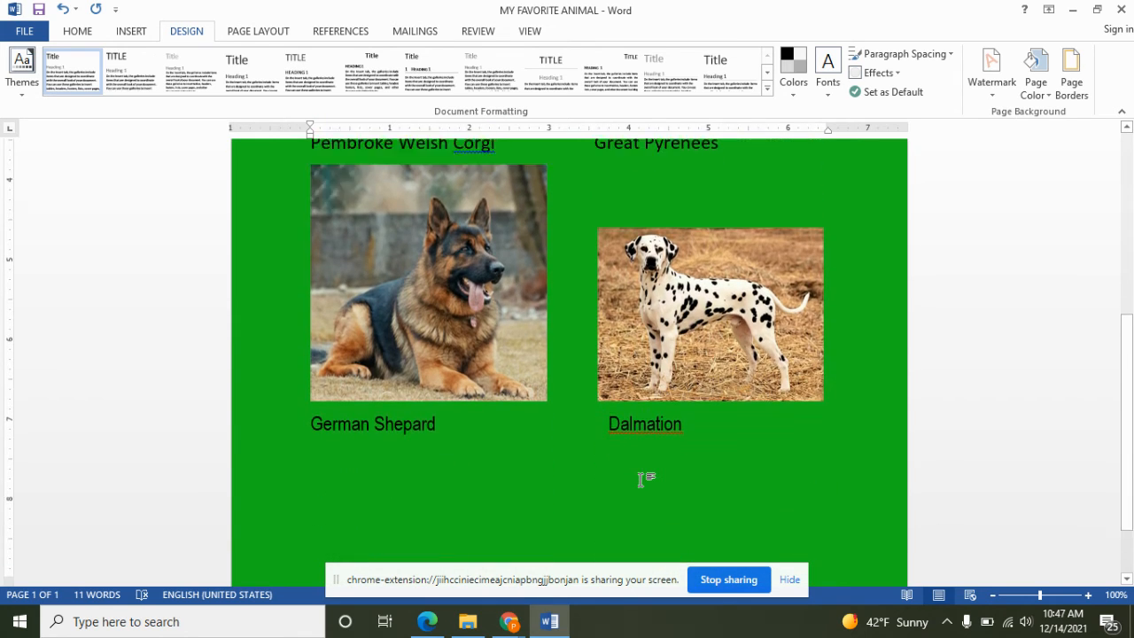
{"action": "scroll", "coordinate": [644, 481], "scroll_direction": "up", "scroll_amount": 2}
{"action": "scroll", "coordinate": [644, 481], "scroll_direction": "up", "scroll_amount": 8}
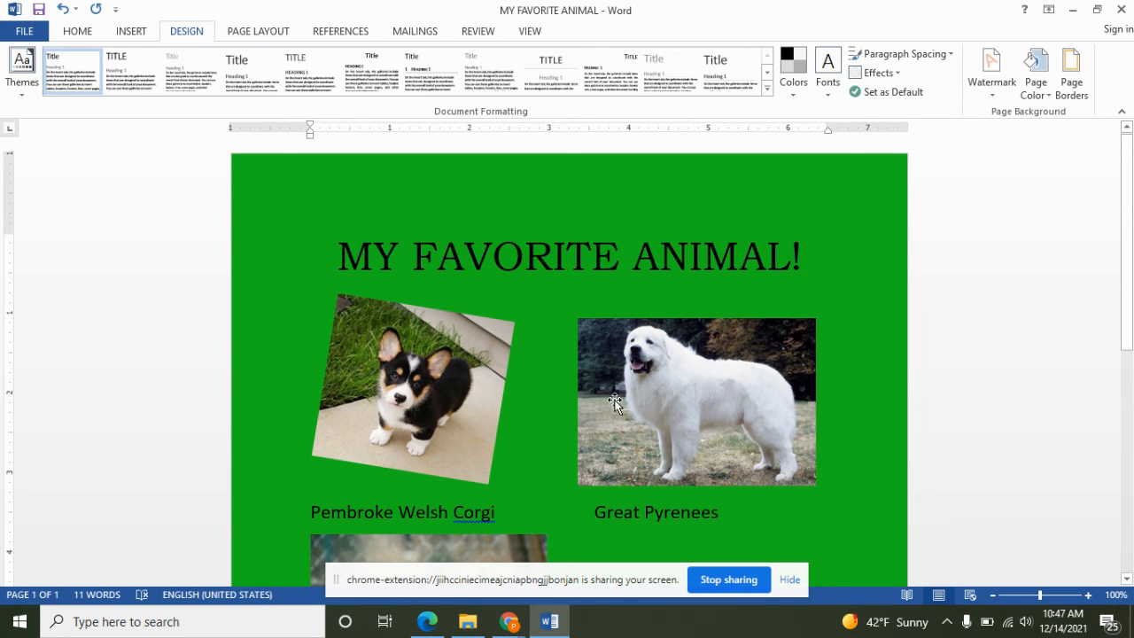
{"action": "scroll", "coordinate": [712, 392], "scroll_direction": "down", "scroll_amount": 6}
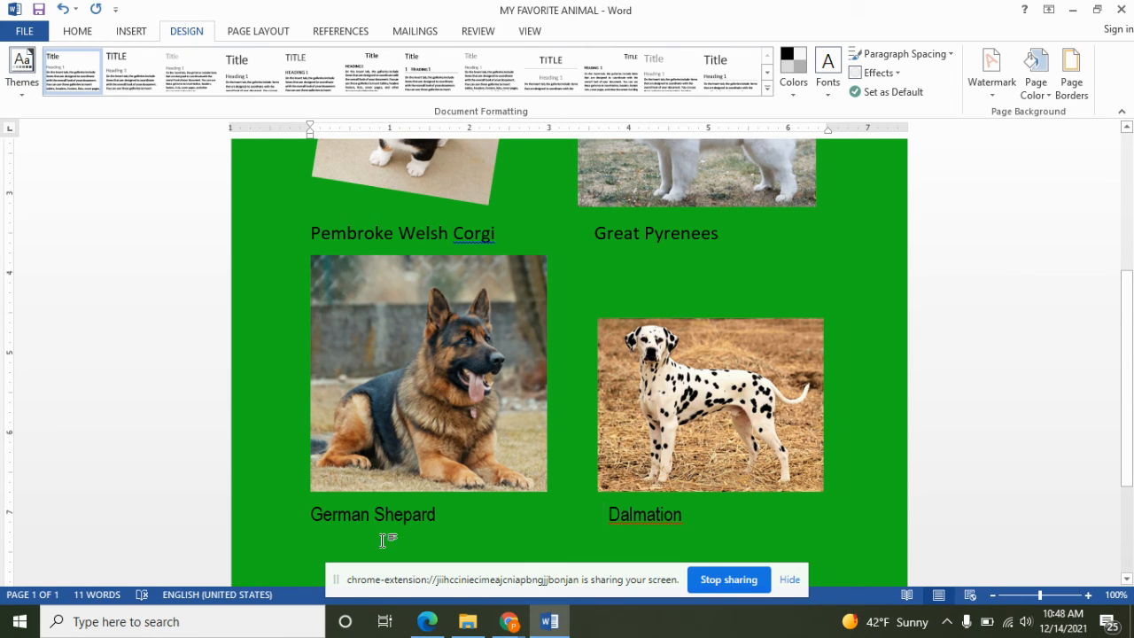
{"action": "scroll", "coordinate": [691, 496], "scroll_direction": "up", "scroll_amount": 6}
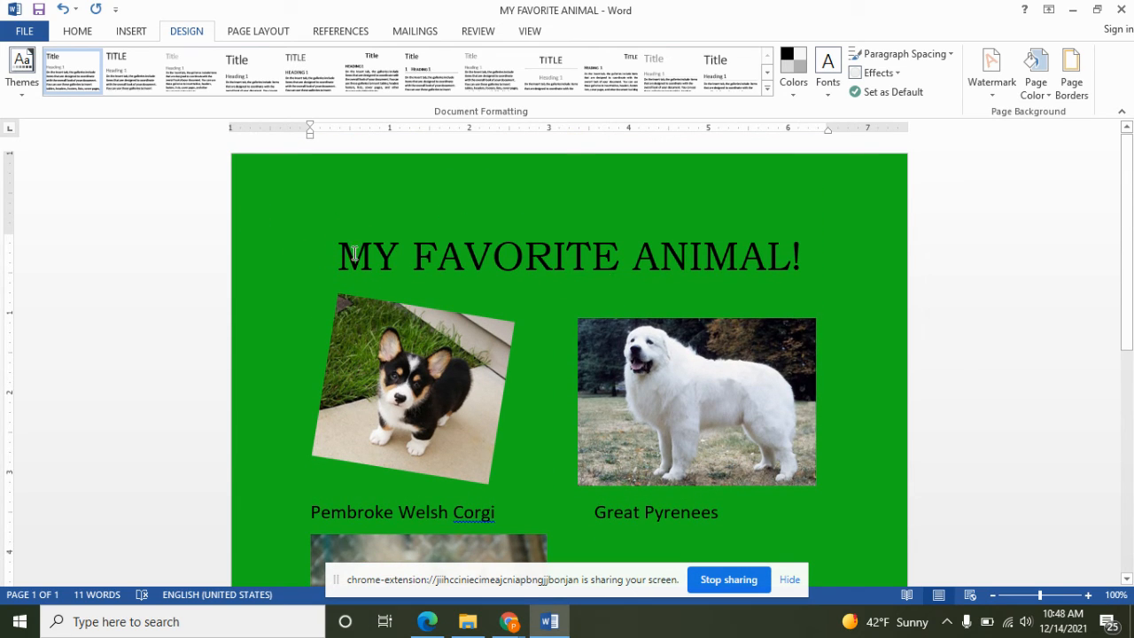
{"action": "scroll", "coordinate": [722, 264], "scroll_direction": "down", "scroll_amount": 4}
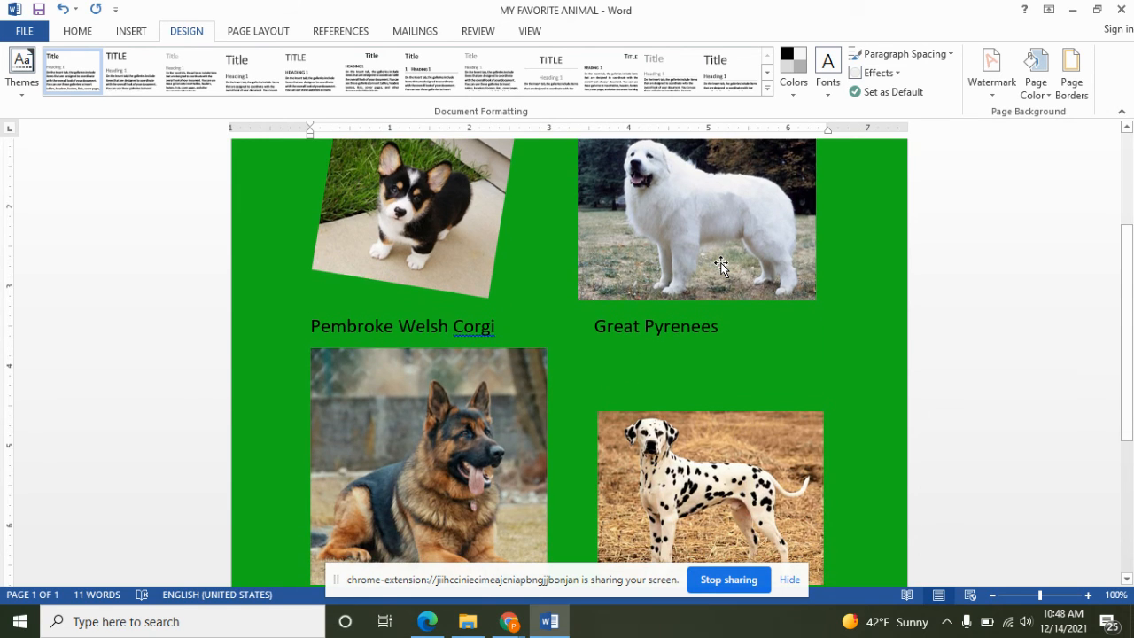
{"action": "scroll", "coordinate": [721, 266], "scroll_direction": "down", "scroll_amount": 4}
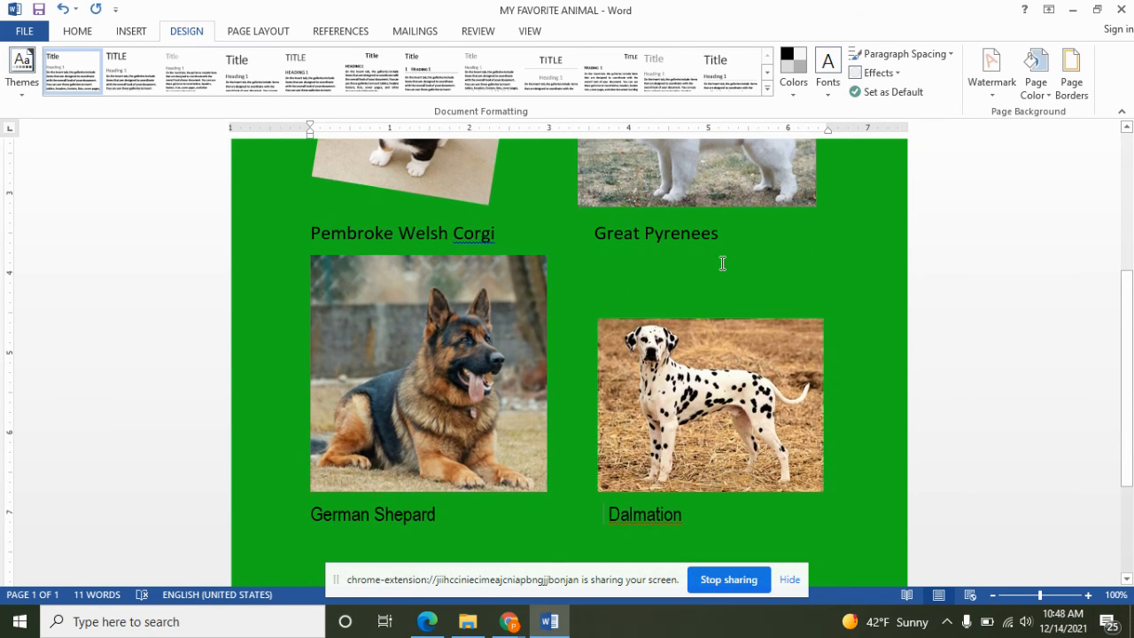
{"action": "scroll", "coordinate": [721, 264], "scroll_direction": "down", "scroll_amount": 2}
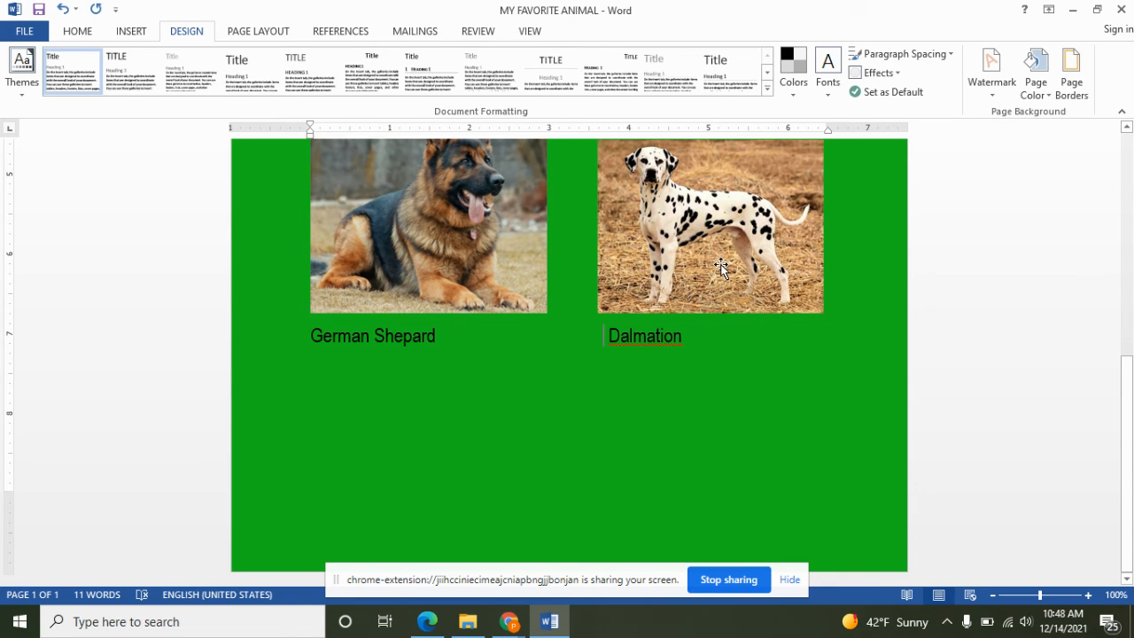
{"action": "scroll", "coordinate": [724, 263], "scroll_direction": "up", "scroll_amount": 5}
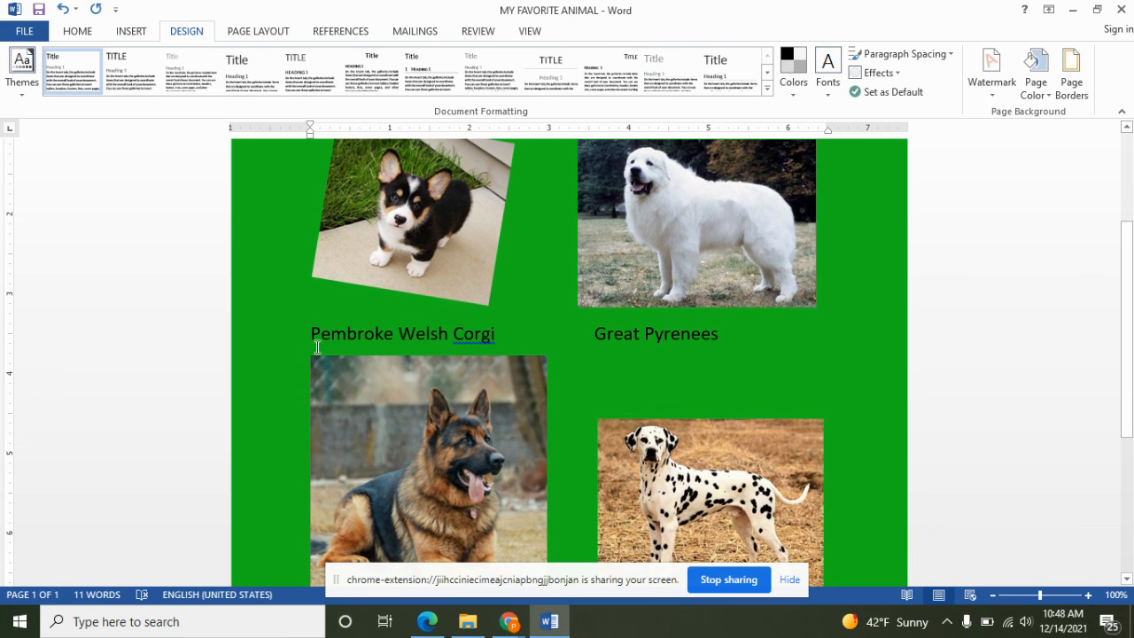
{"action": "scroll", "coordinate": [789, 414], "scroll_direction": "up", "scroll_amount": 4}
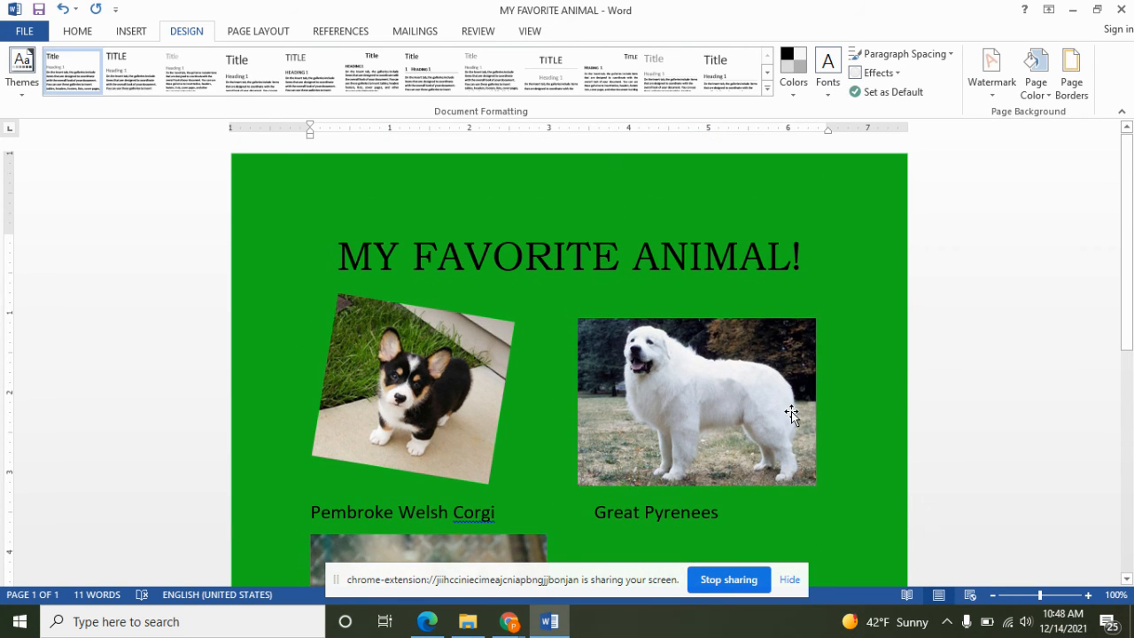
{"action": "scroll", "coordinate": [791, 411], "scroll_direction": "down", "scroll_amount": 2}
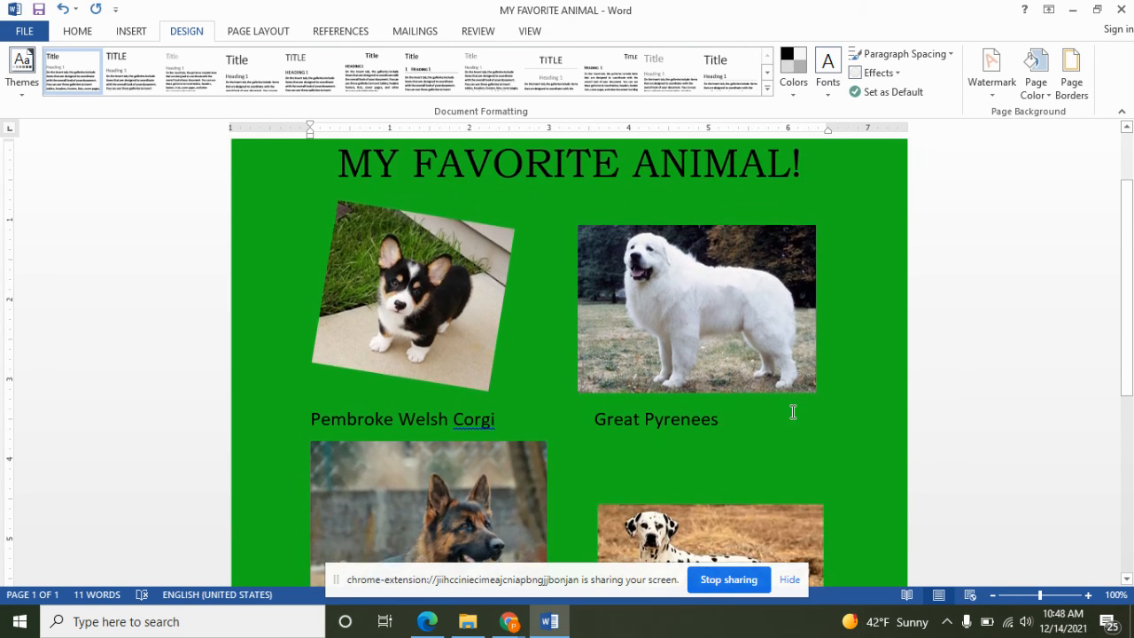
{"action": "scroll", "coordinate": [792, 412], "scroll_direction": "up", "scroll_amount": 2}
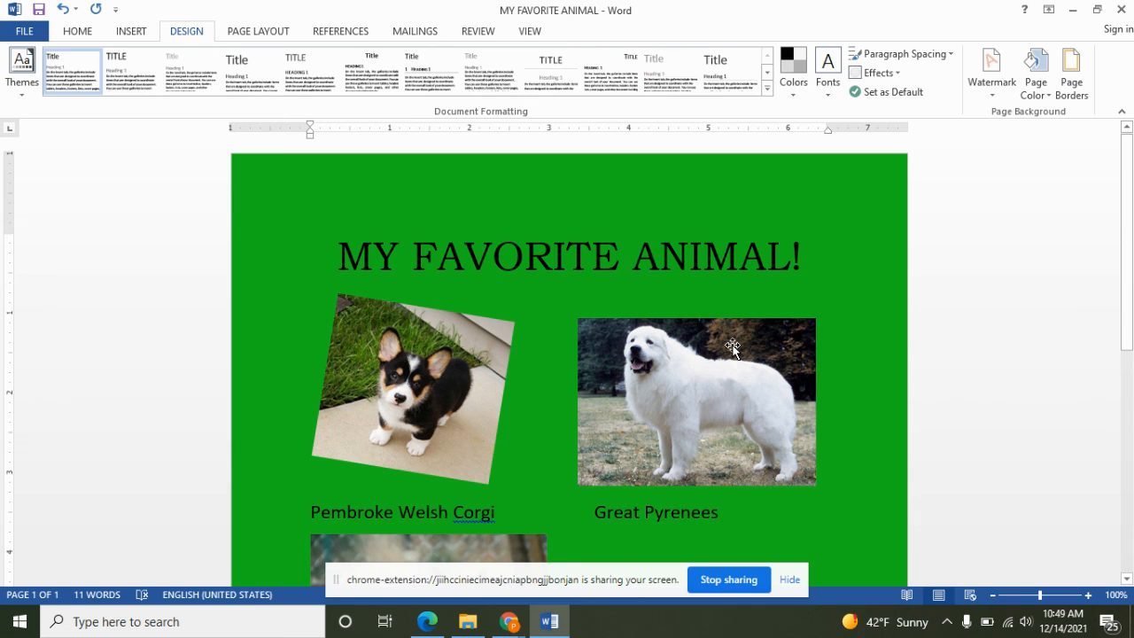
{"action": "scroll", "coordinate": [731, 347], "scroll_direction": "down", "scroll_amount": 5}
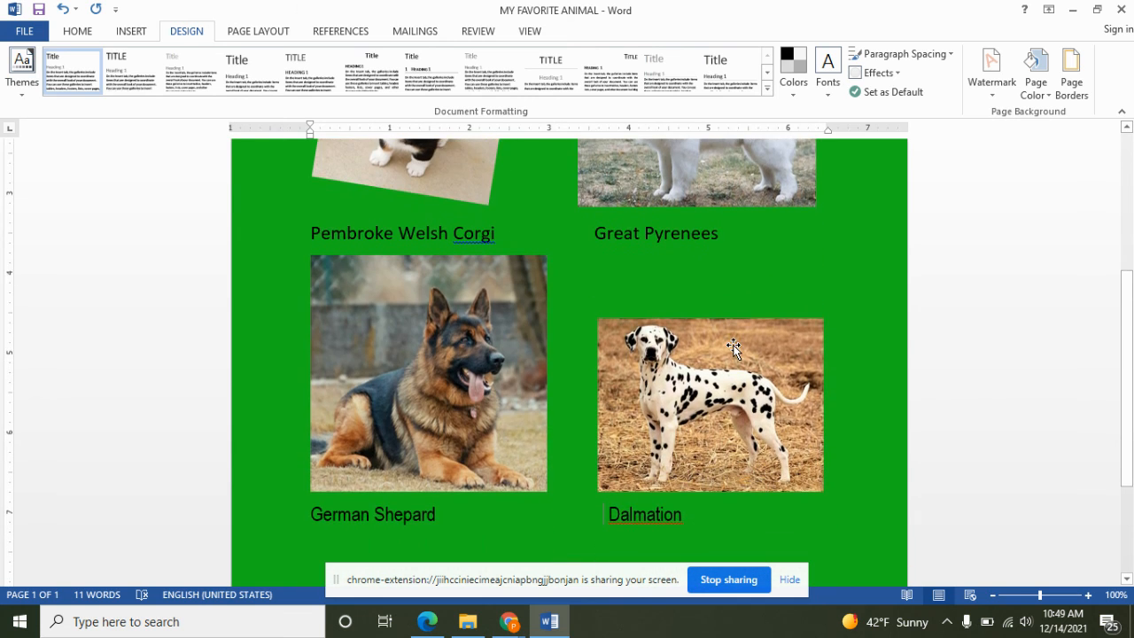
{"action": "scroll", "coordinate": [733, 348], "scroll_direction": "down", "scroll_amount": 2}
{"action": "scroll", "coordinate": [733, 347], "scroll_direction": "down", "scroll_amount": 2}
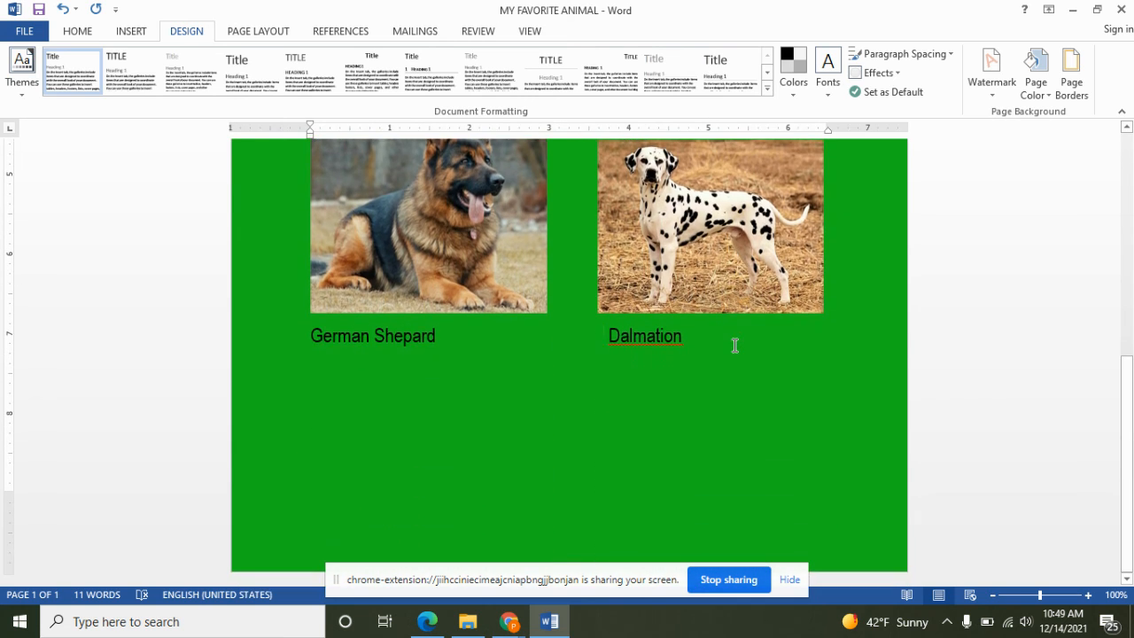